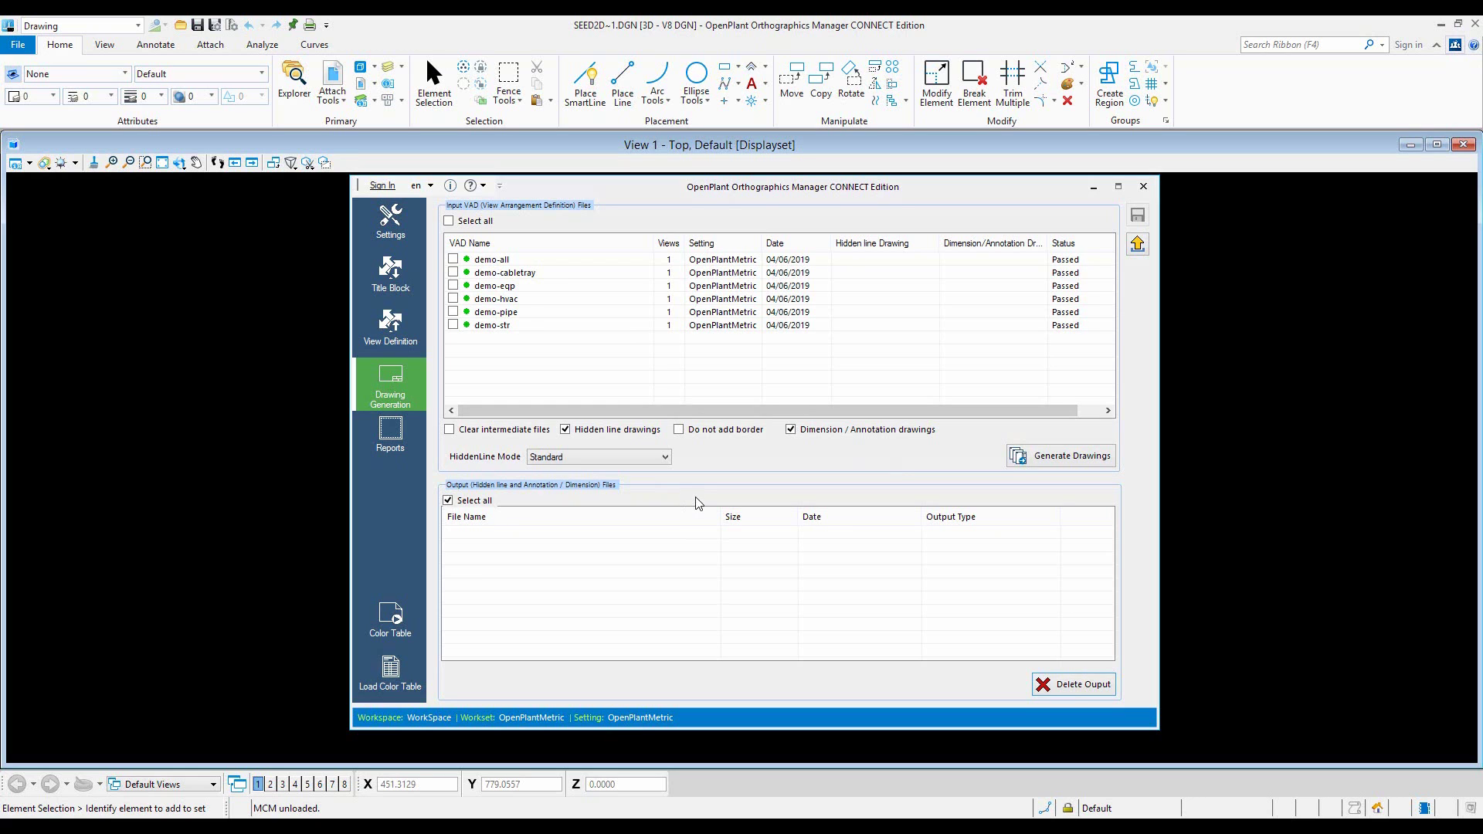
Step: Create a new view arrangement definition named OP3T
left_click(377, 329)
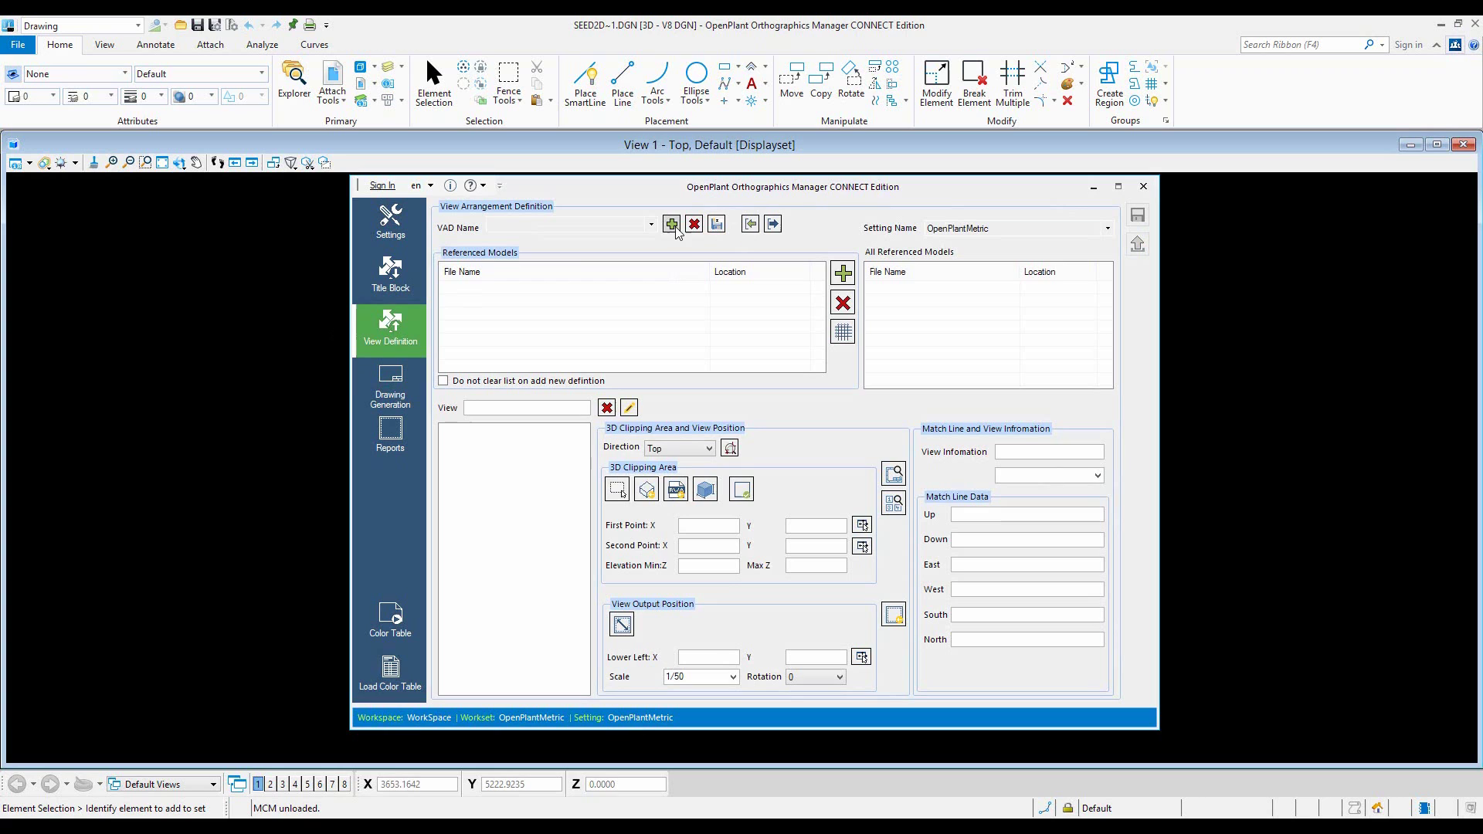
left_click(671, 225)
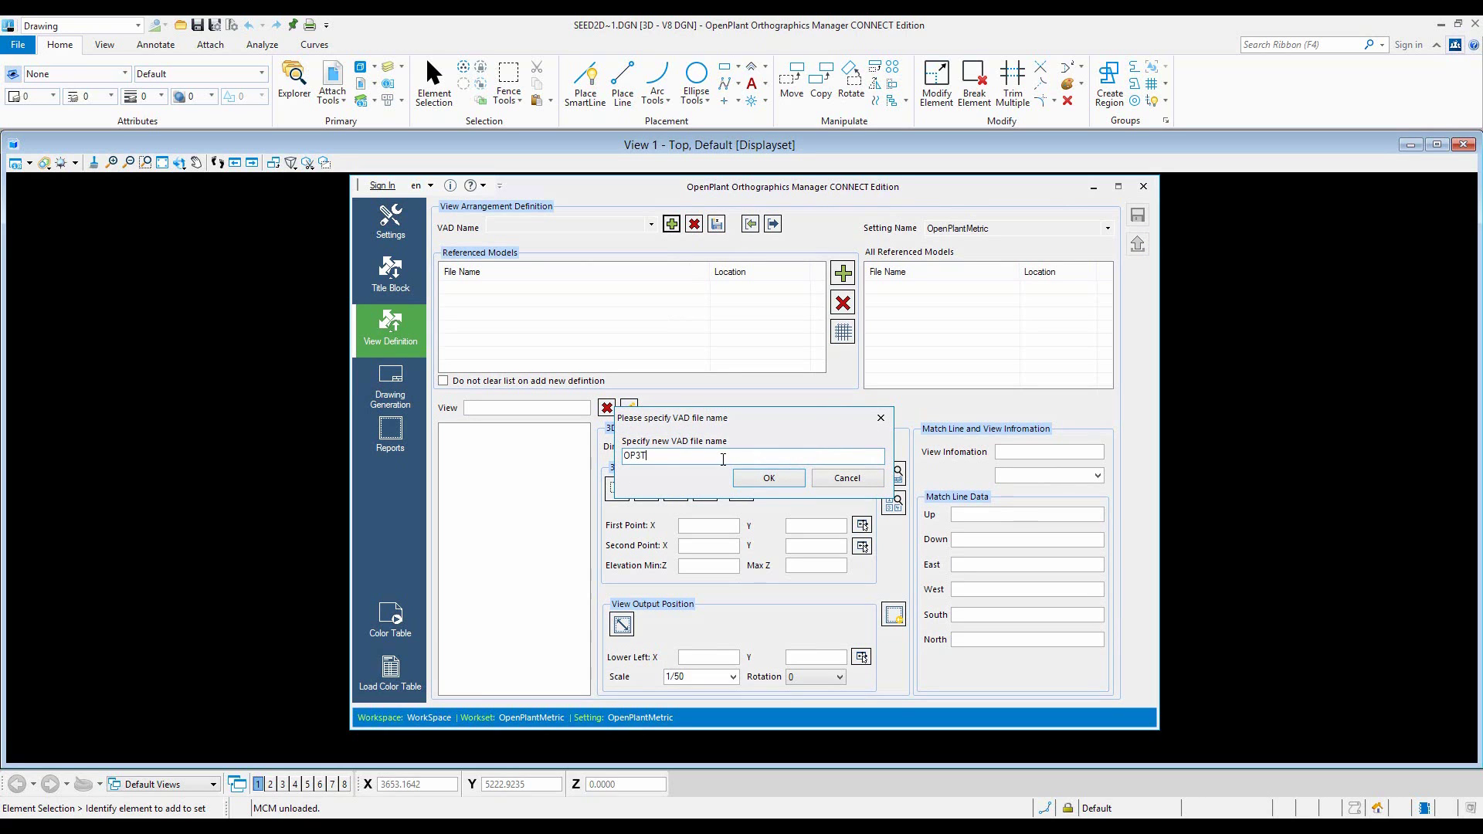
left_click(780, 479)
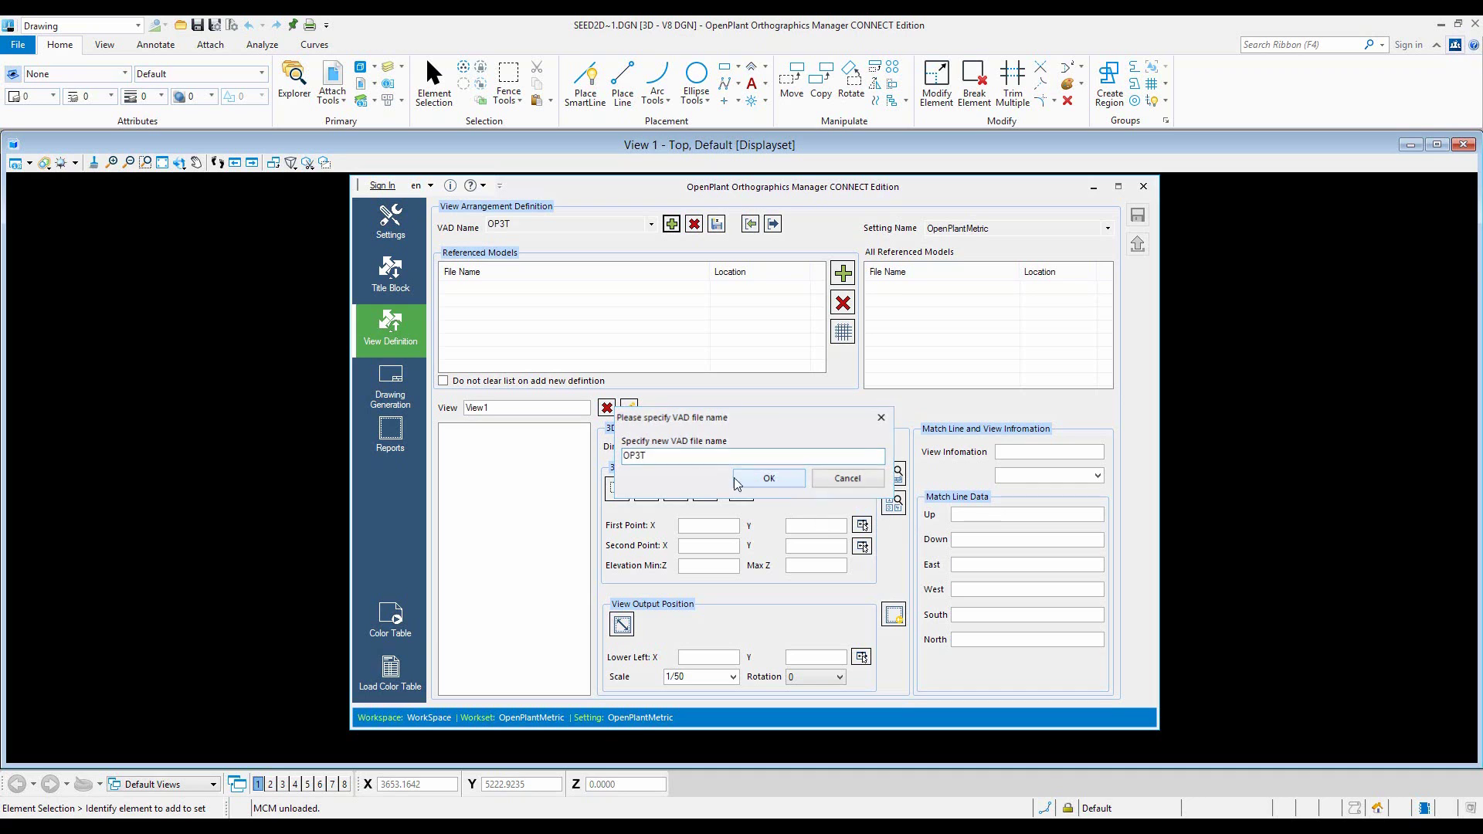
Step: Add Equipment01.dgn and Pipe01.dgn as referenced models of the OP3T definition
left_click(843, 276)
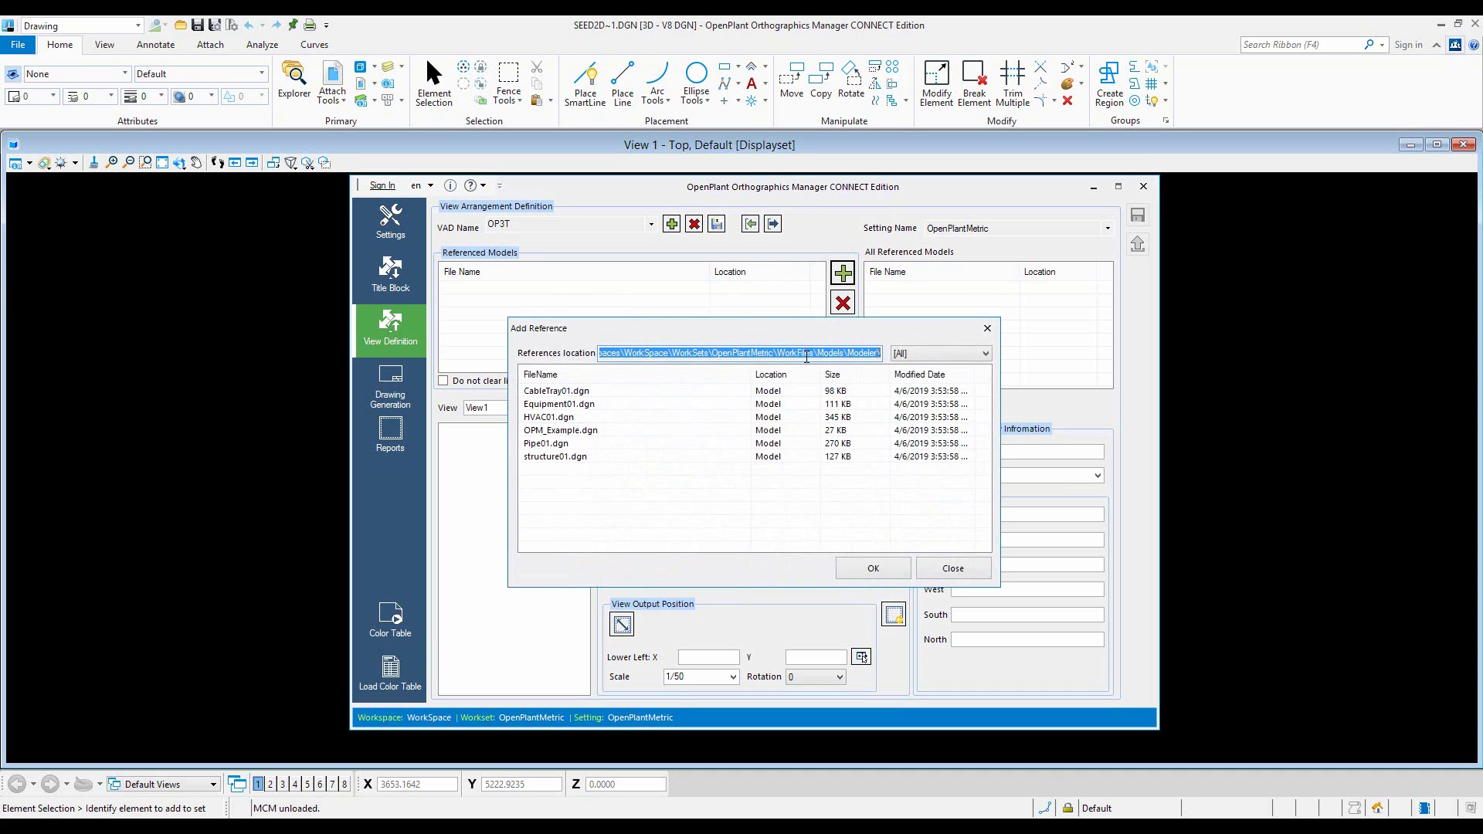
left_click_drag(819, 355, 882, 354)
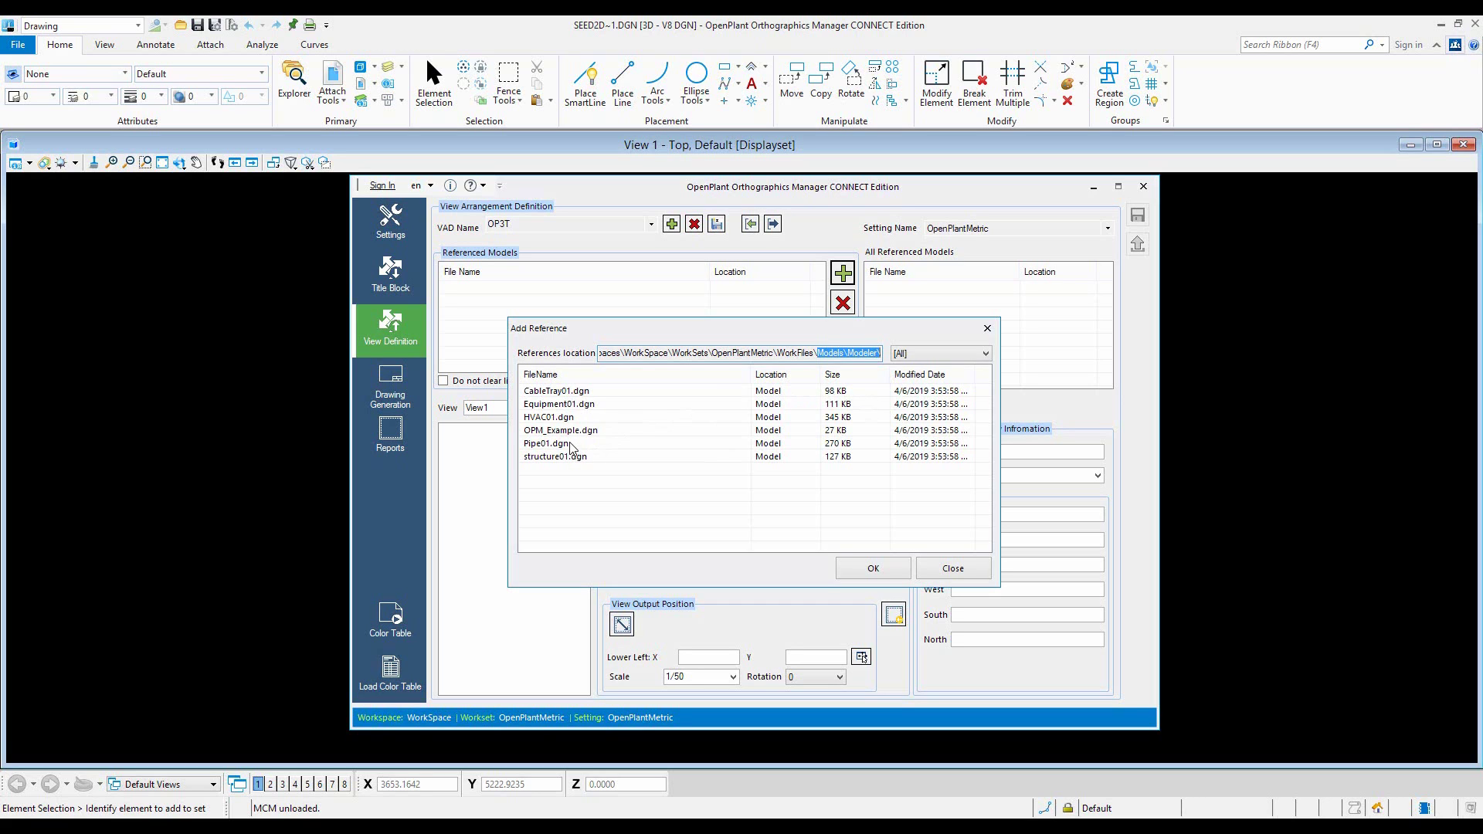
left_click(569, 404)
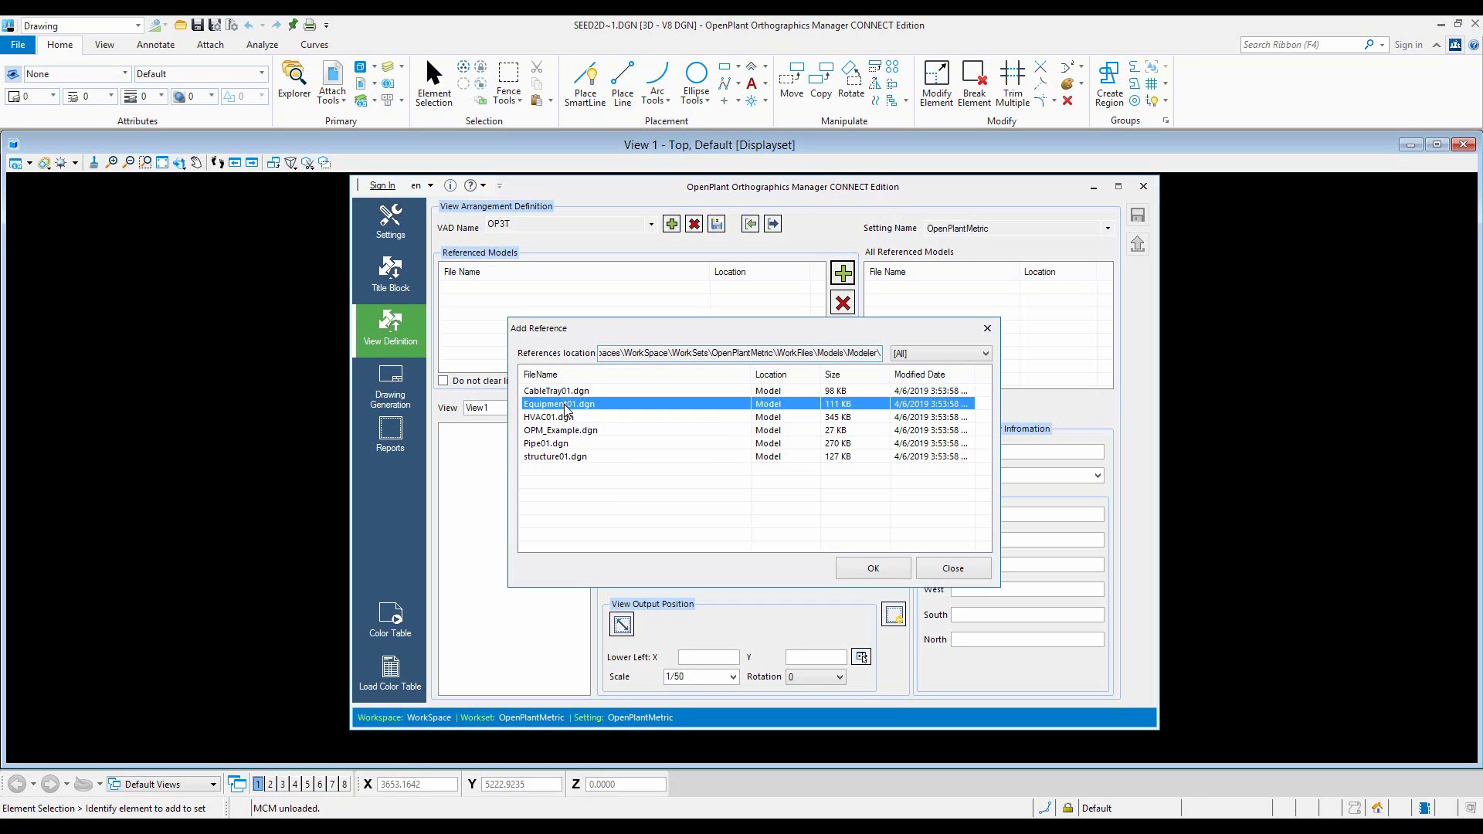
left_click(571, 445, "ctrl")
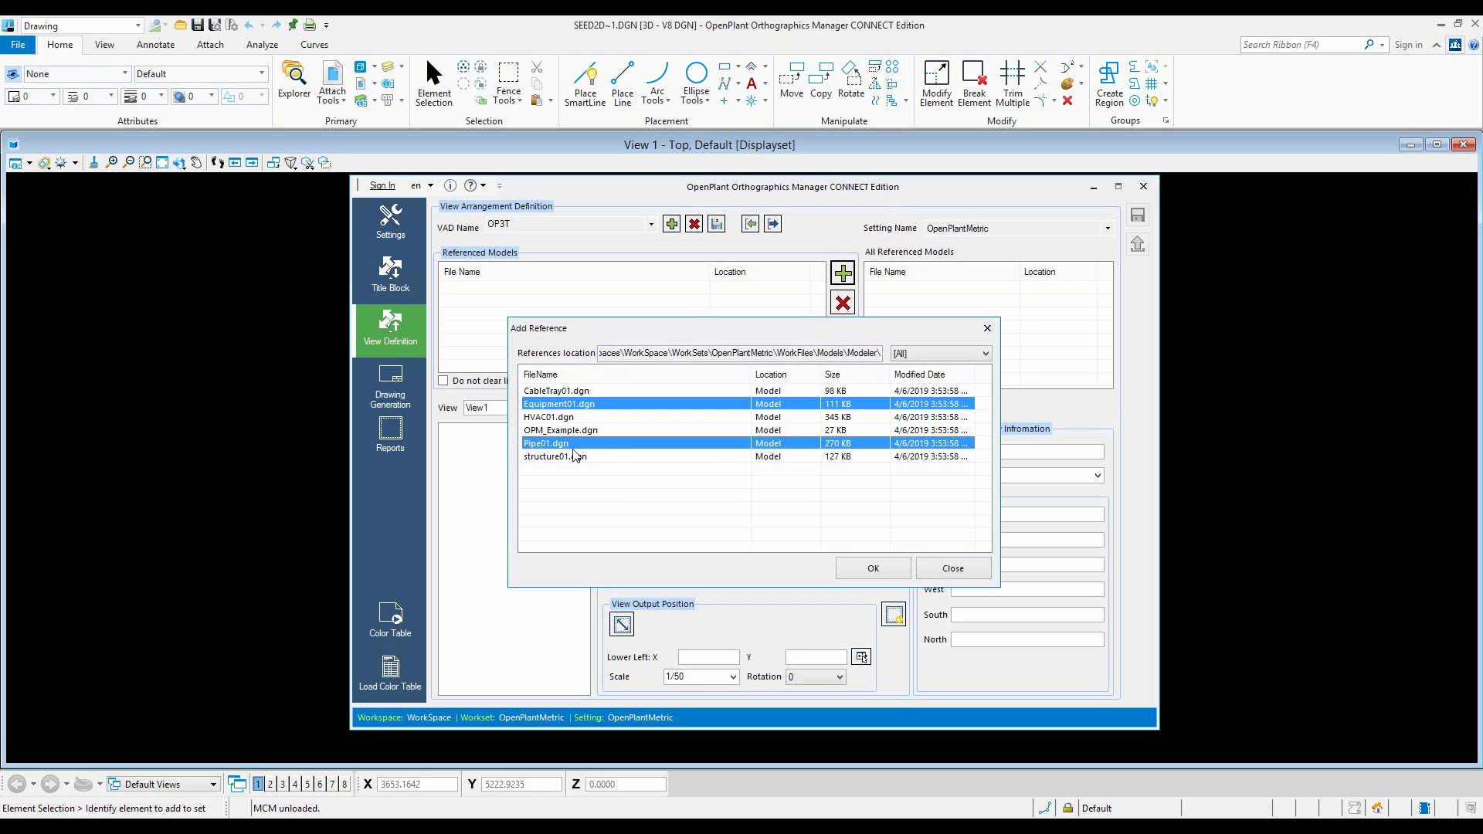
left_click(873, 569)
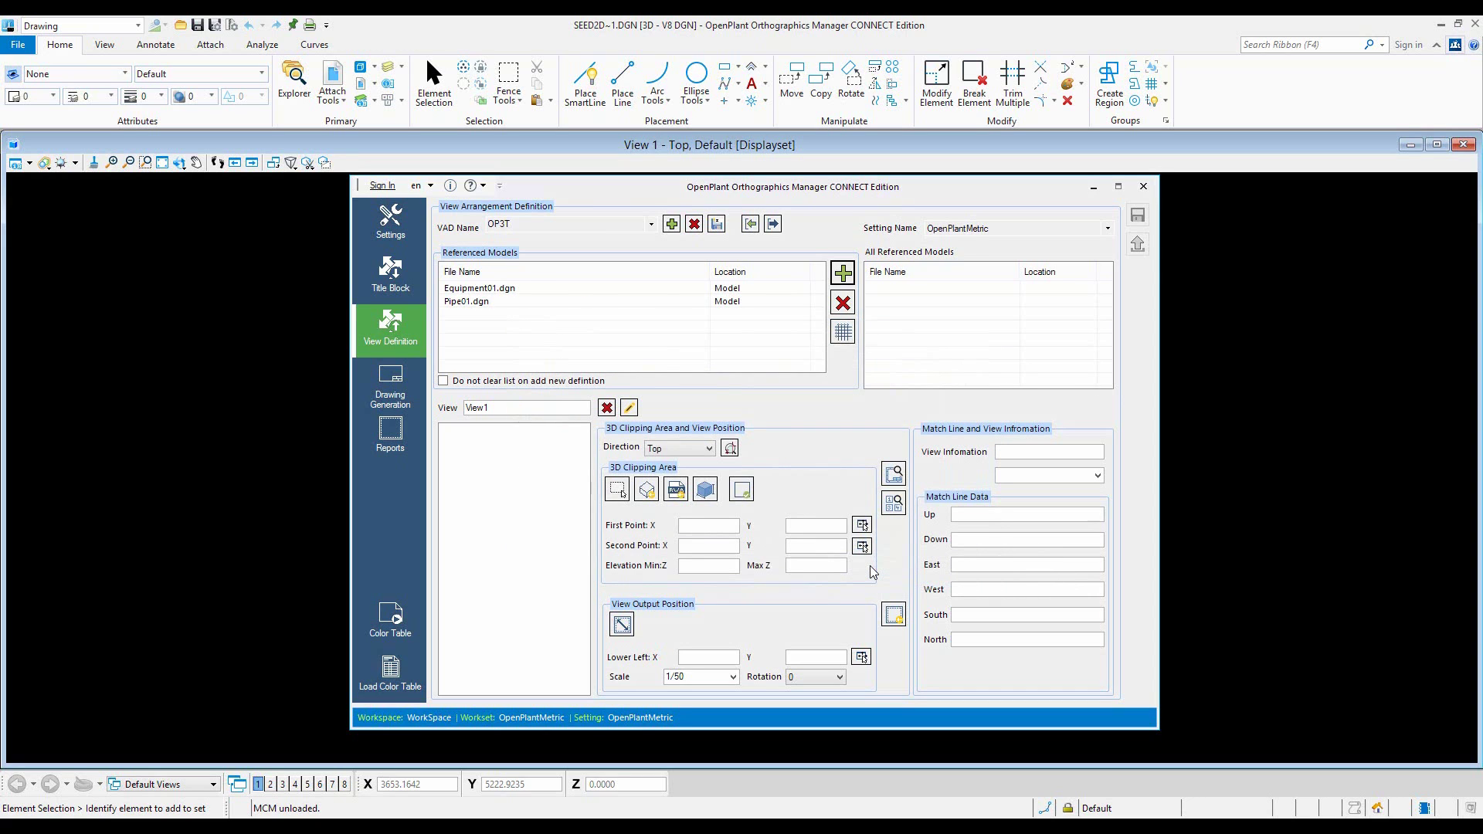
Step: Name the view TOP, load the models in the Top direction and set the 3D clipping area to their full volume
double_click(499, 408)
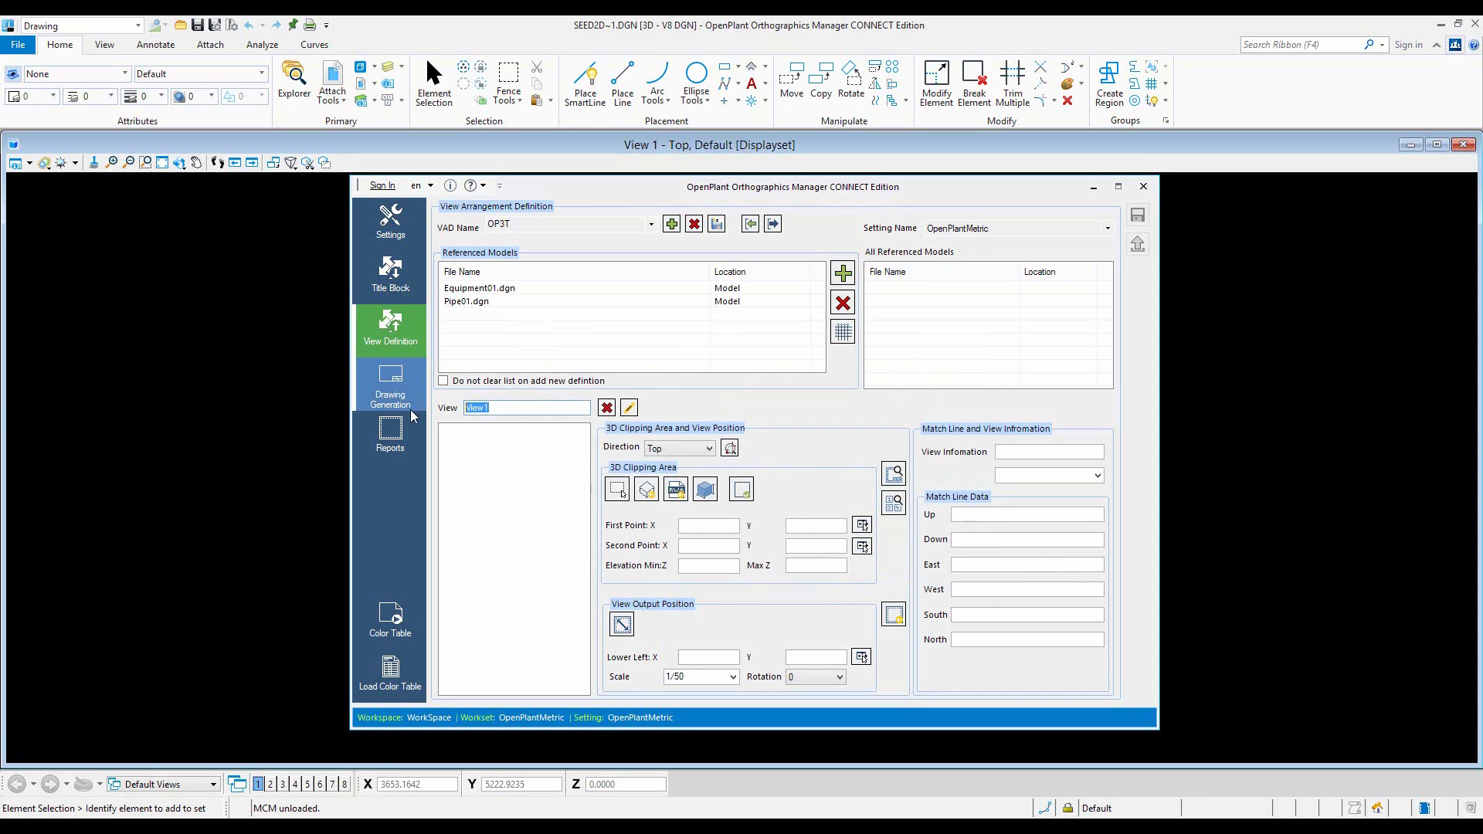
type("TOP")
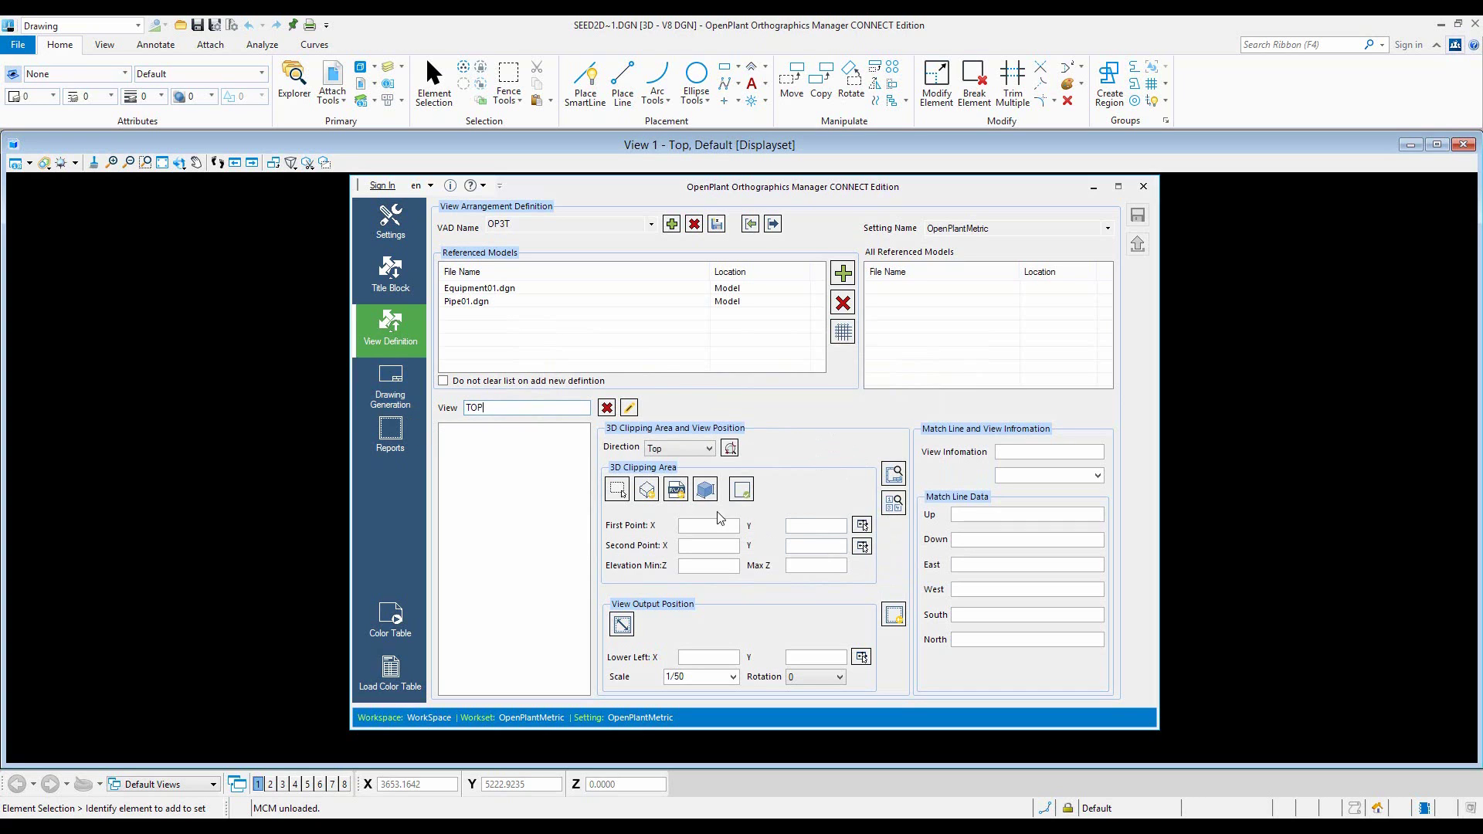
left_click(730, 449)
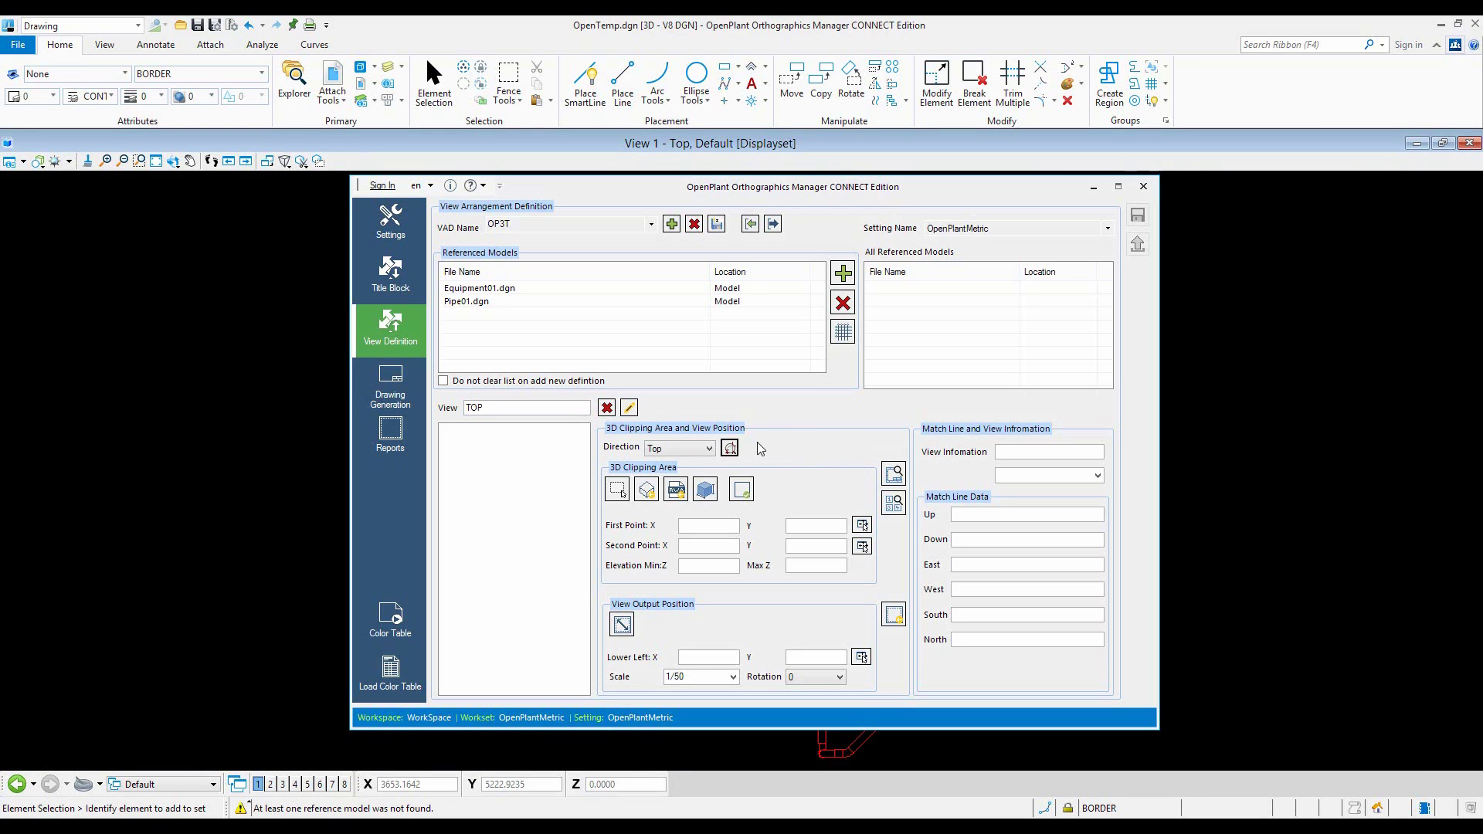
left_click(707, 490)
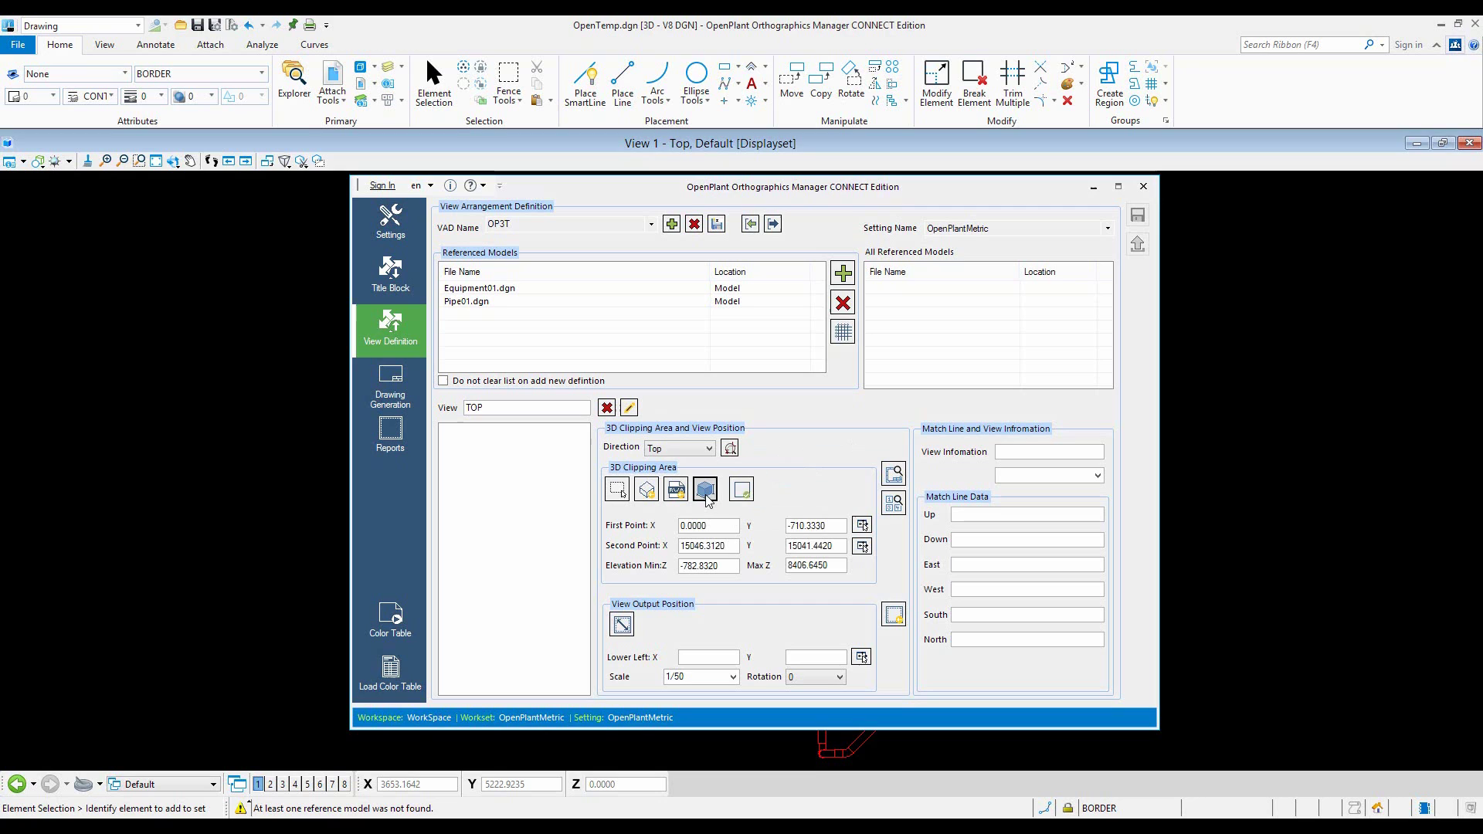
Step: Set the view information to TOP and automatically arrange the view's output position and scale
left_click(1008, 452)
left_click(623, 630)
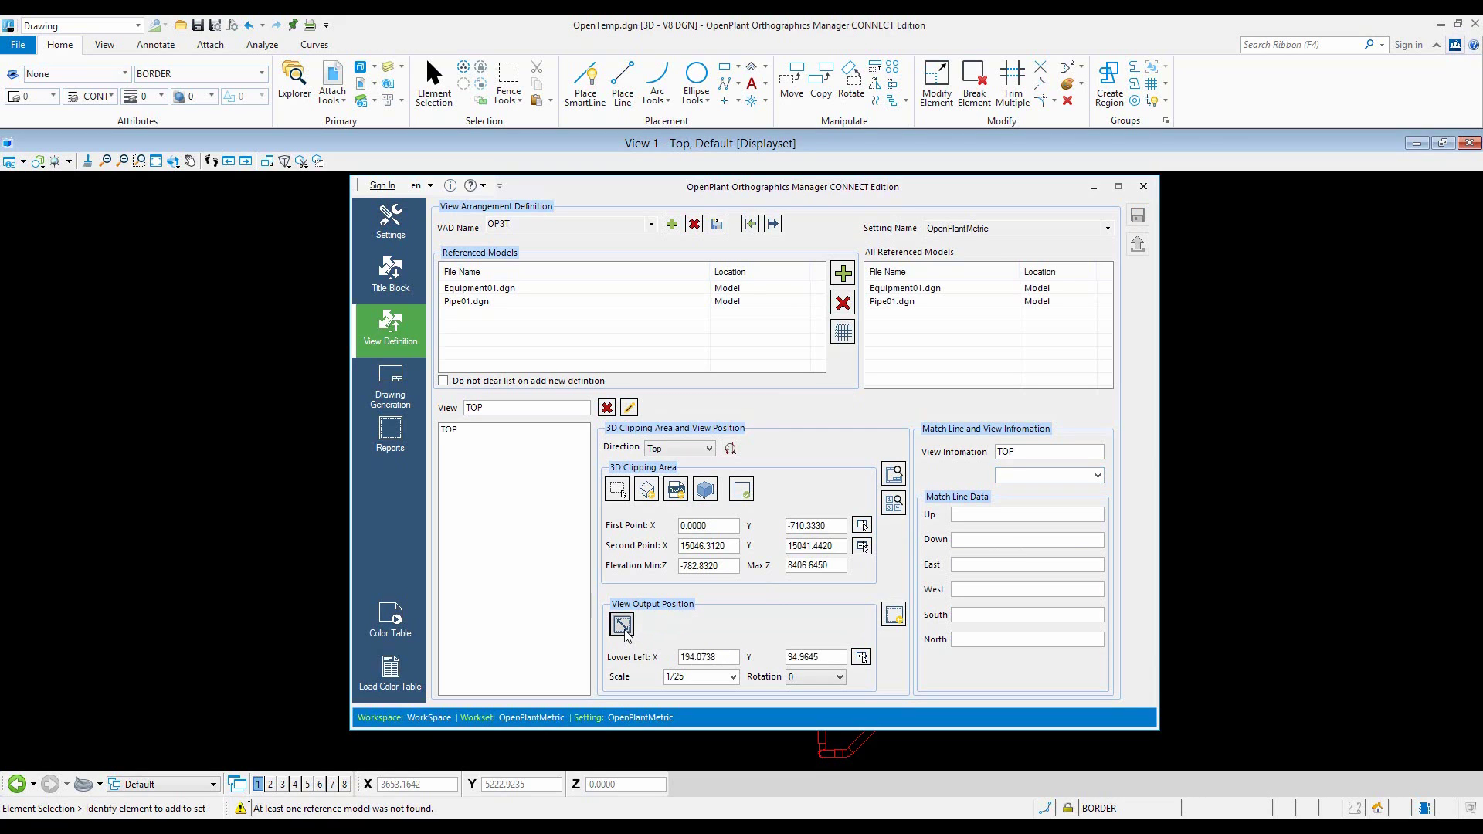
double_click(681, 678)
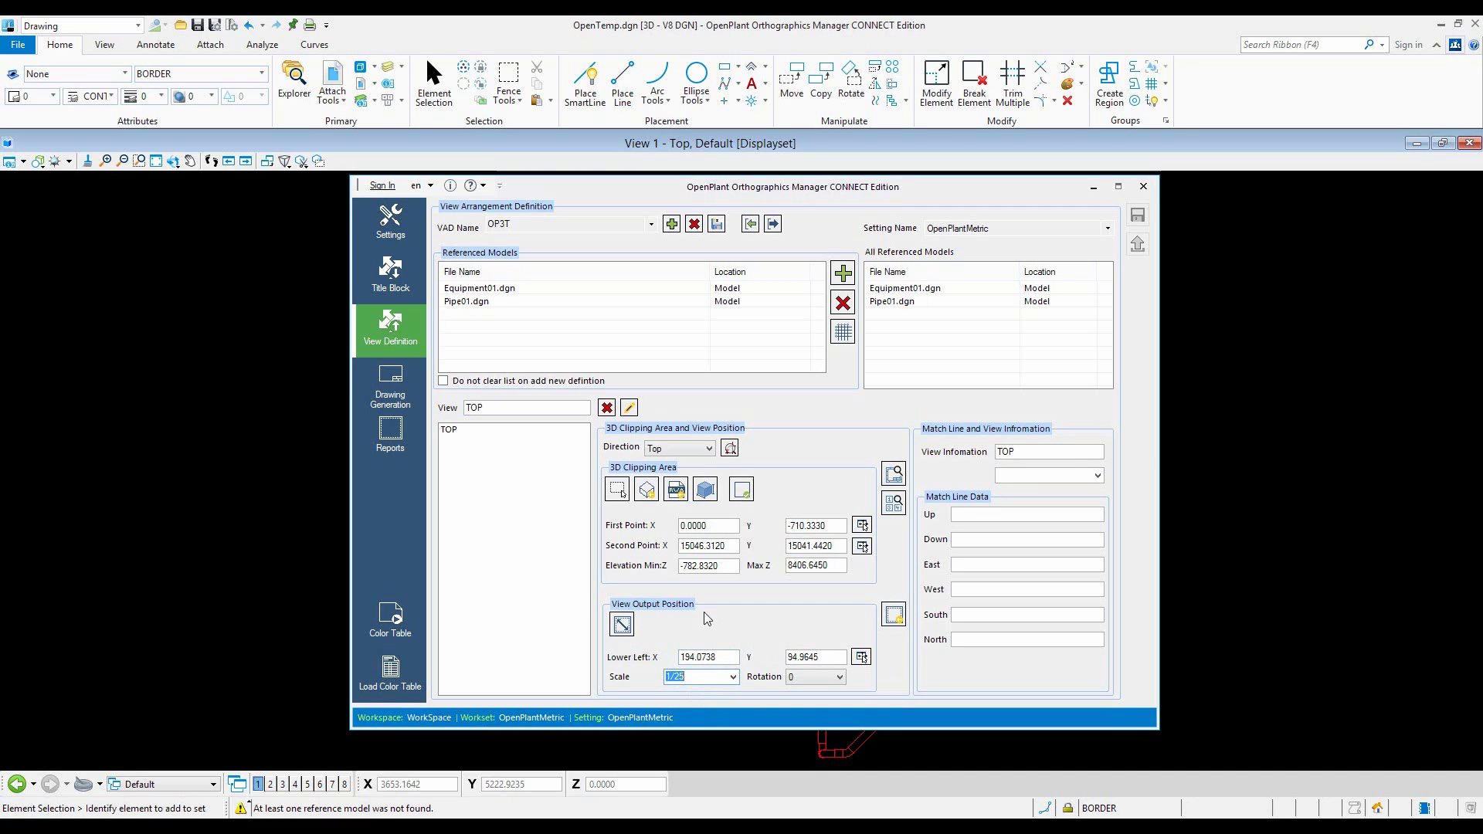
Step: Add a view named FRONT with the Front direction and automatically rearrange the views on the sheet
double_click(536, 408)
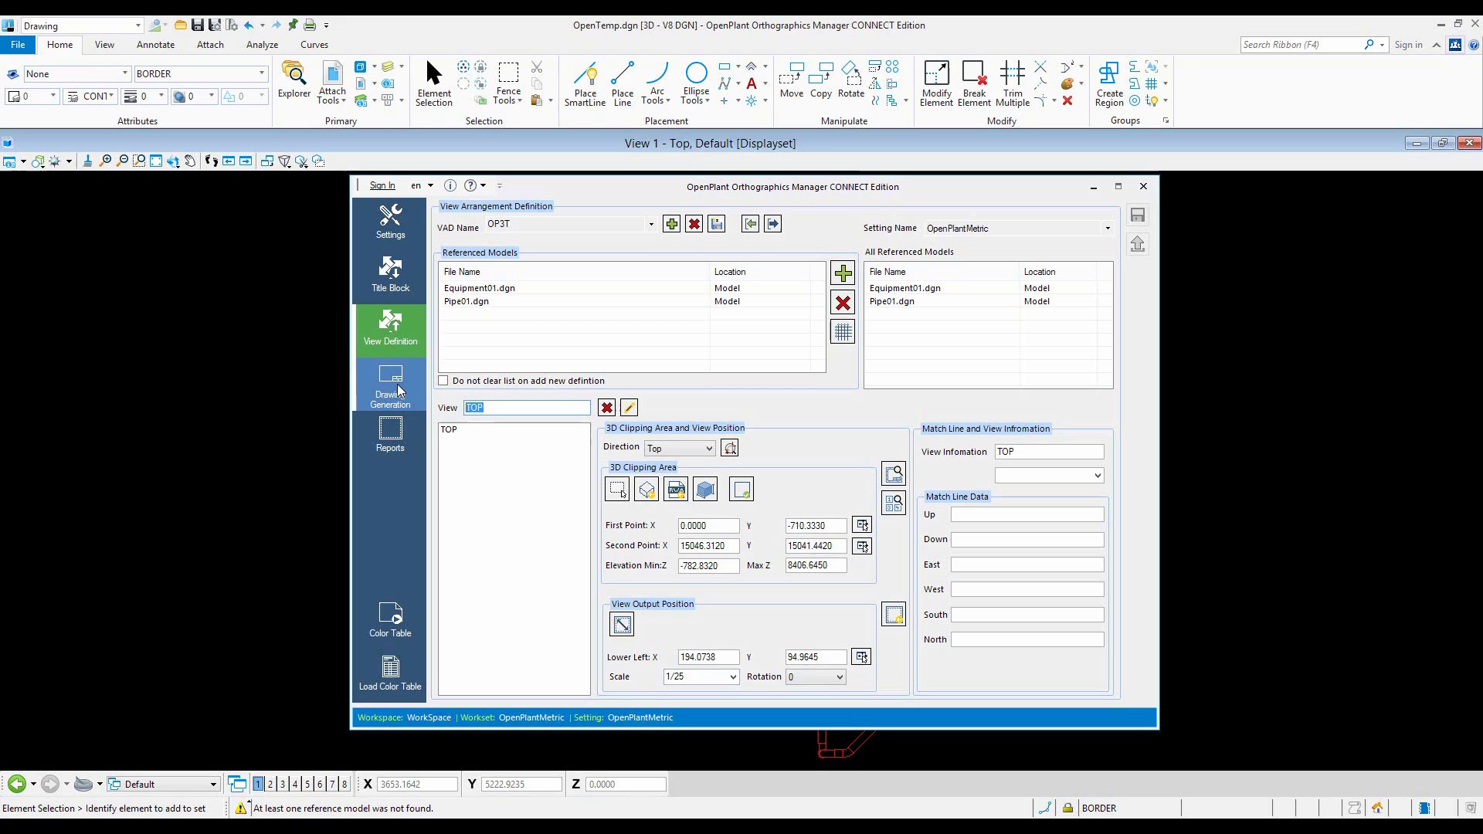
type("FRONT")
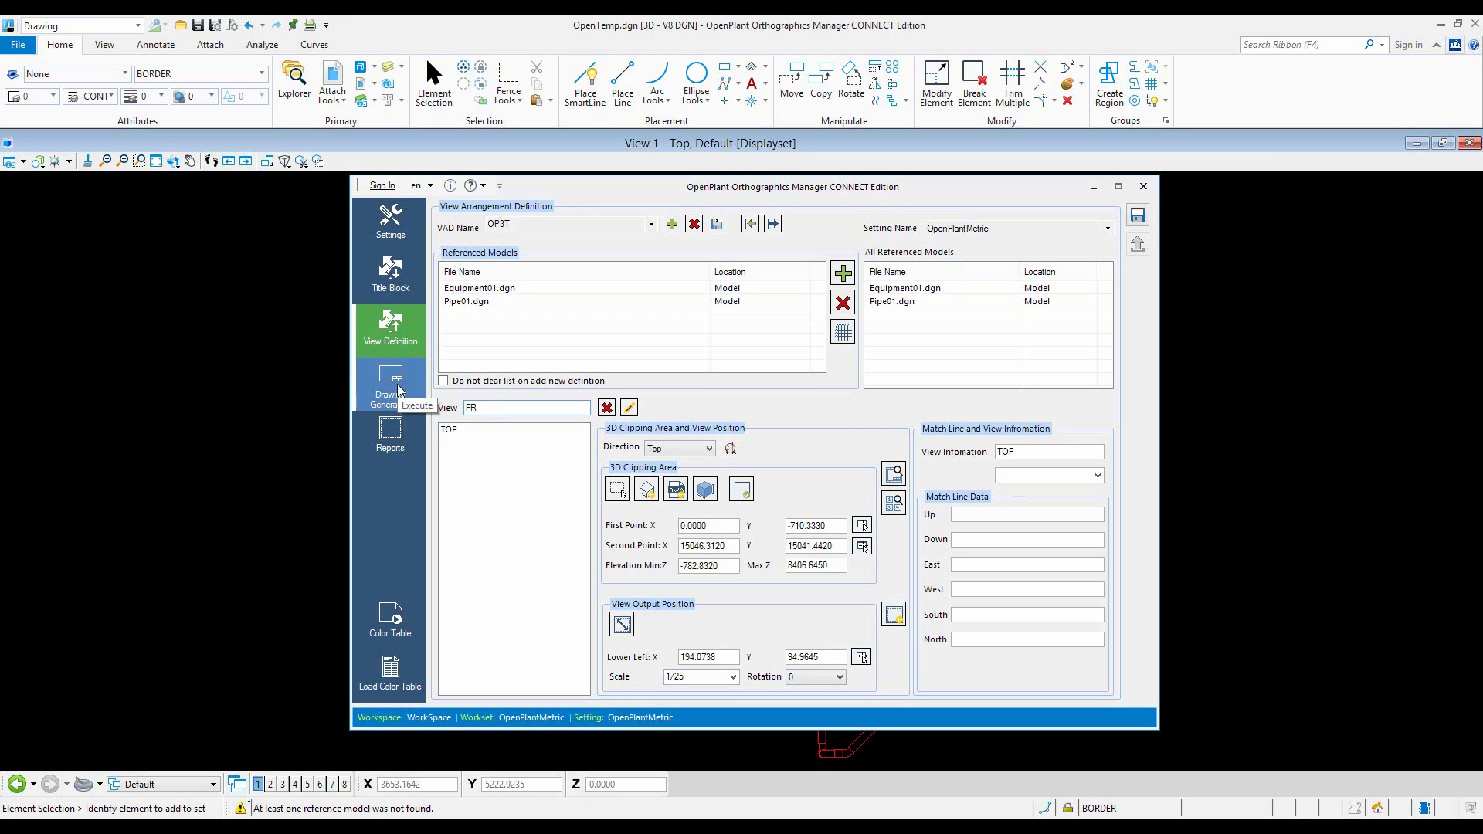
left_click(692, 448)
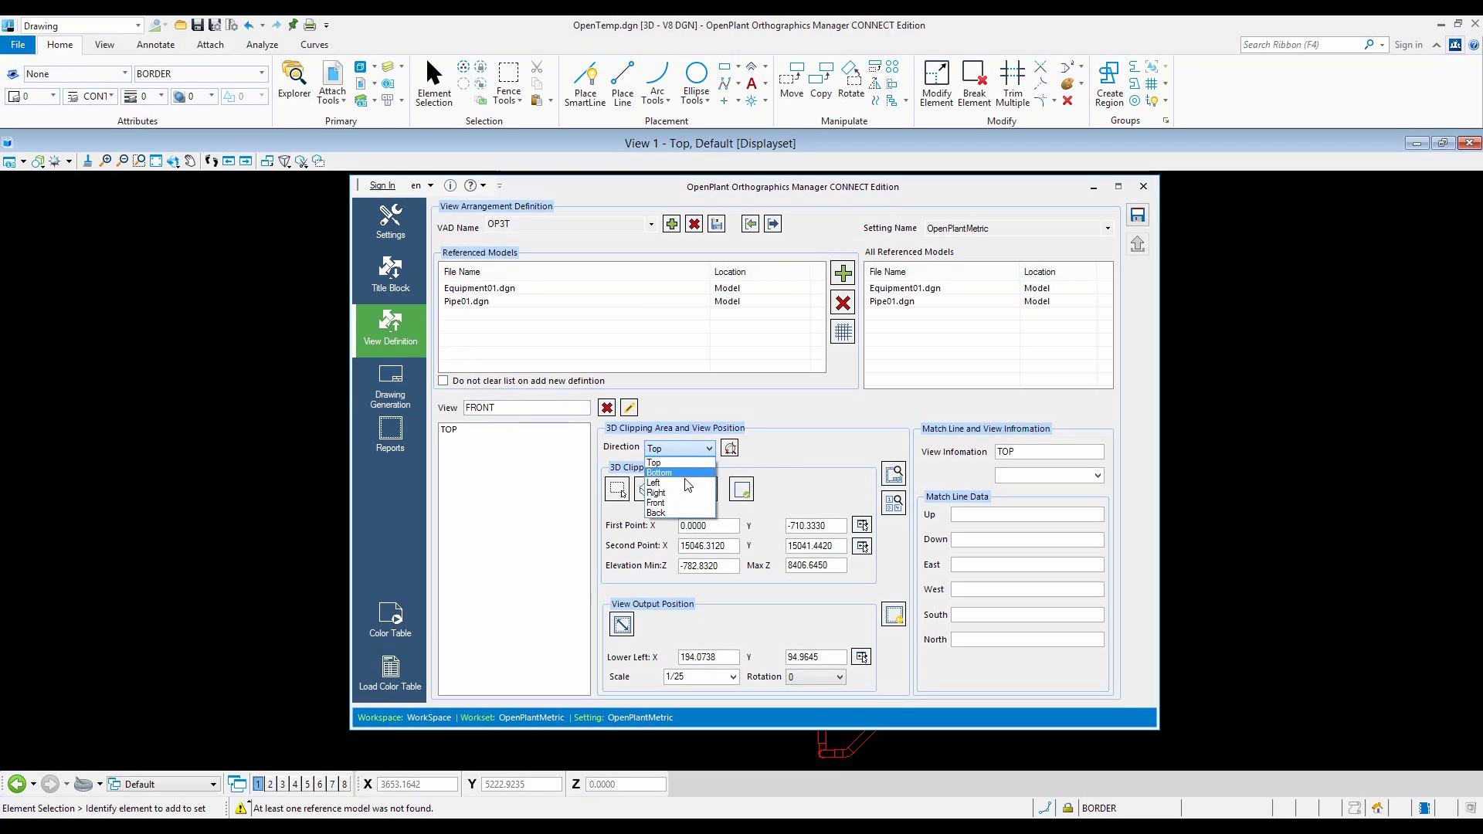
left_click(684, 503)
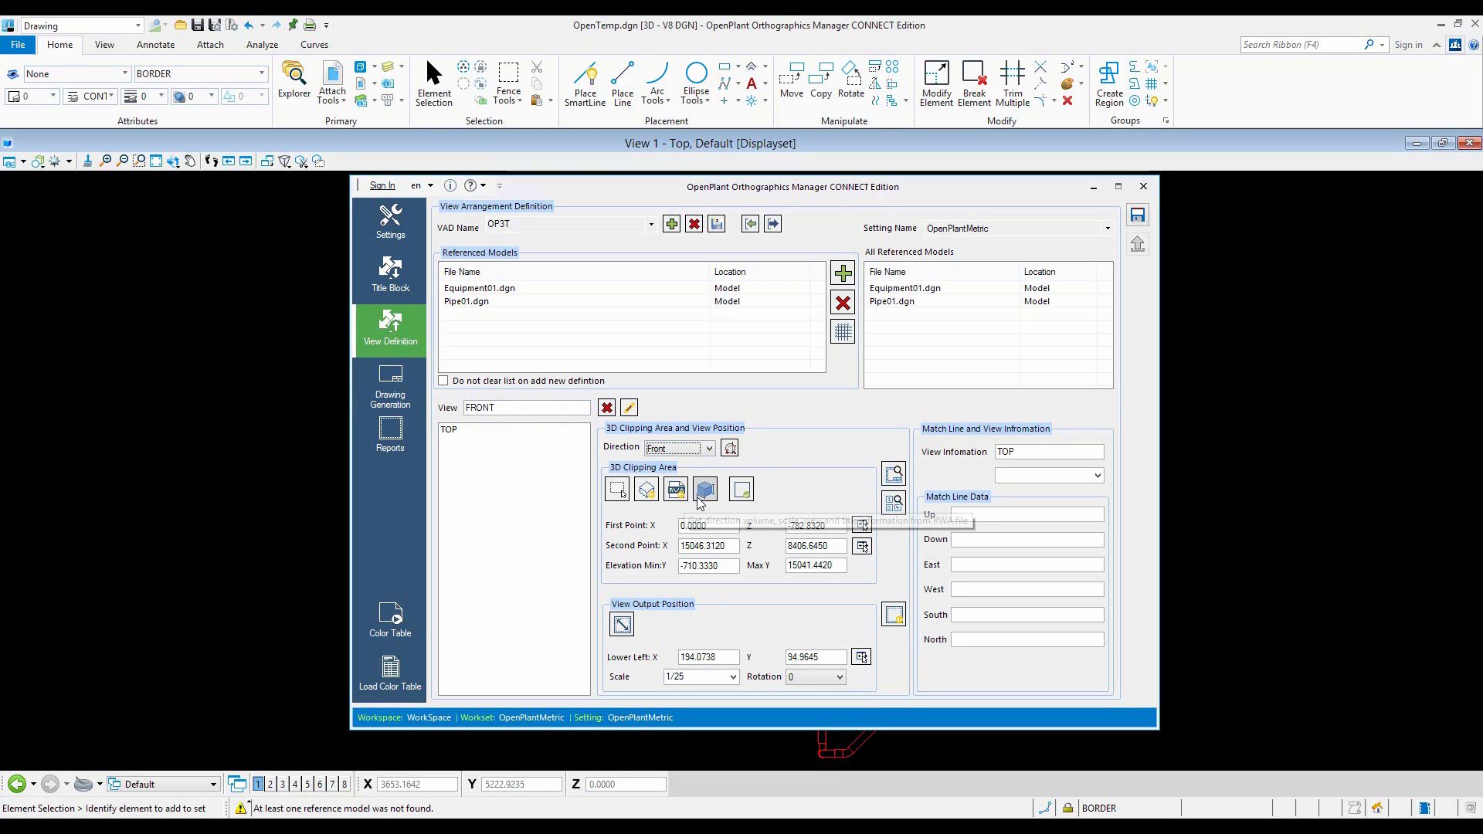
left_click(622, 626)
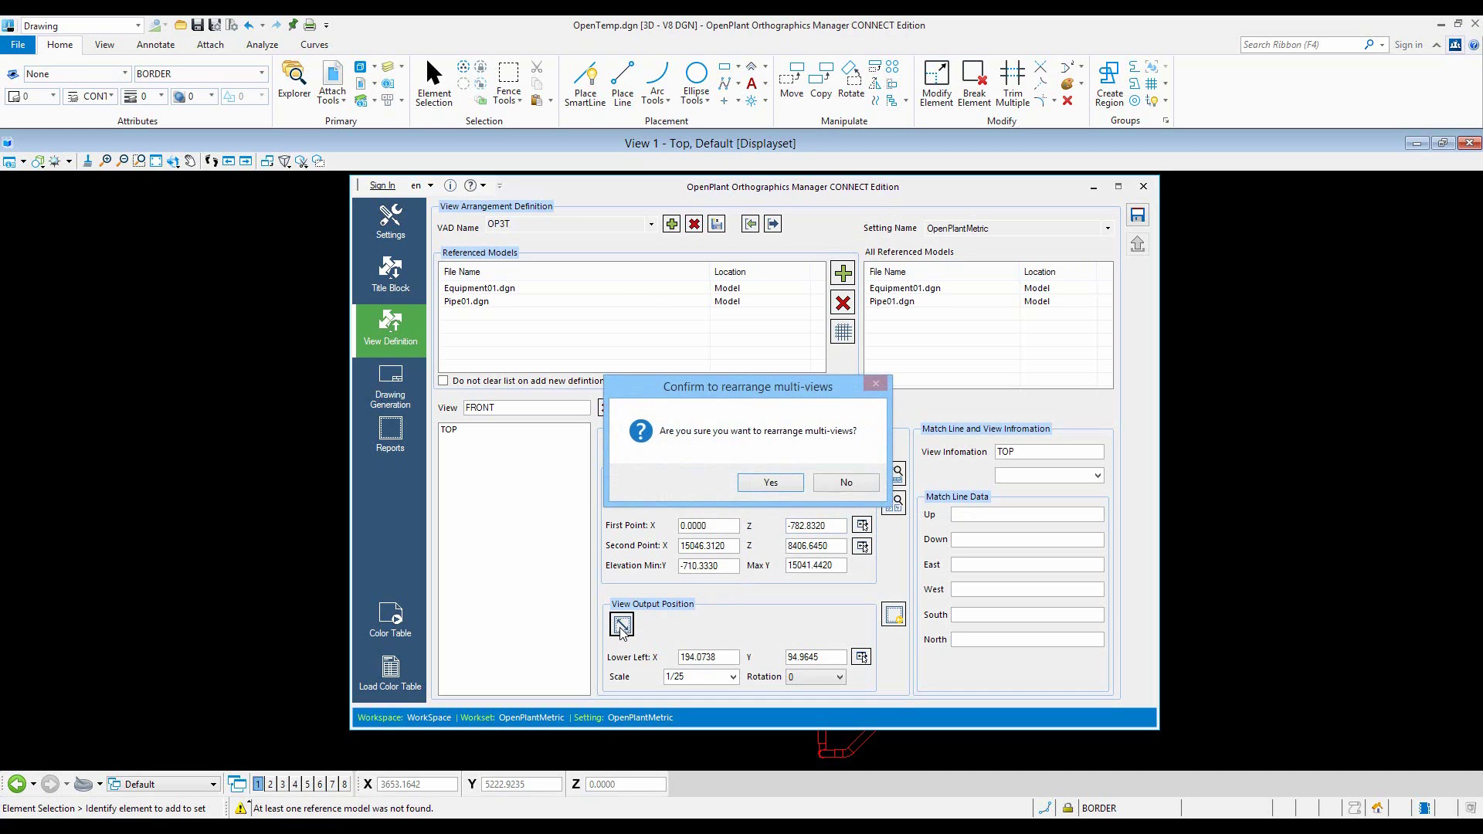
left_click(771, 483)
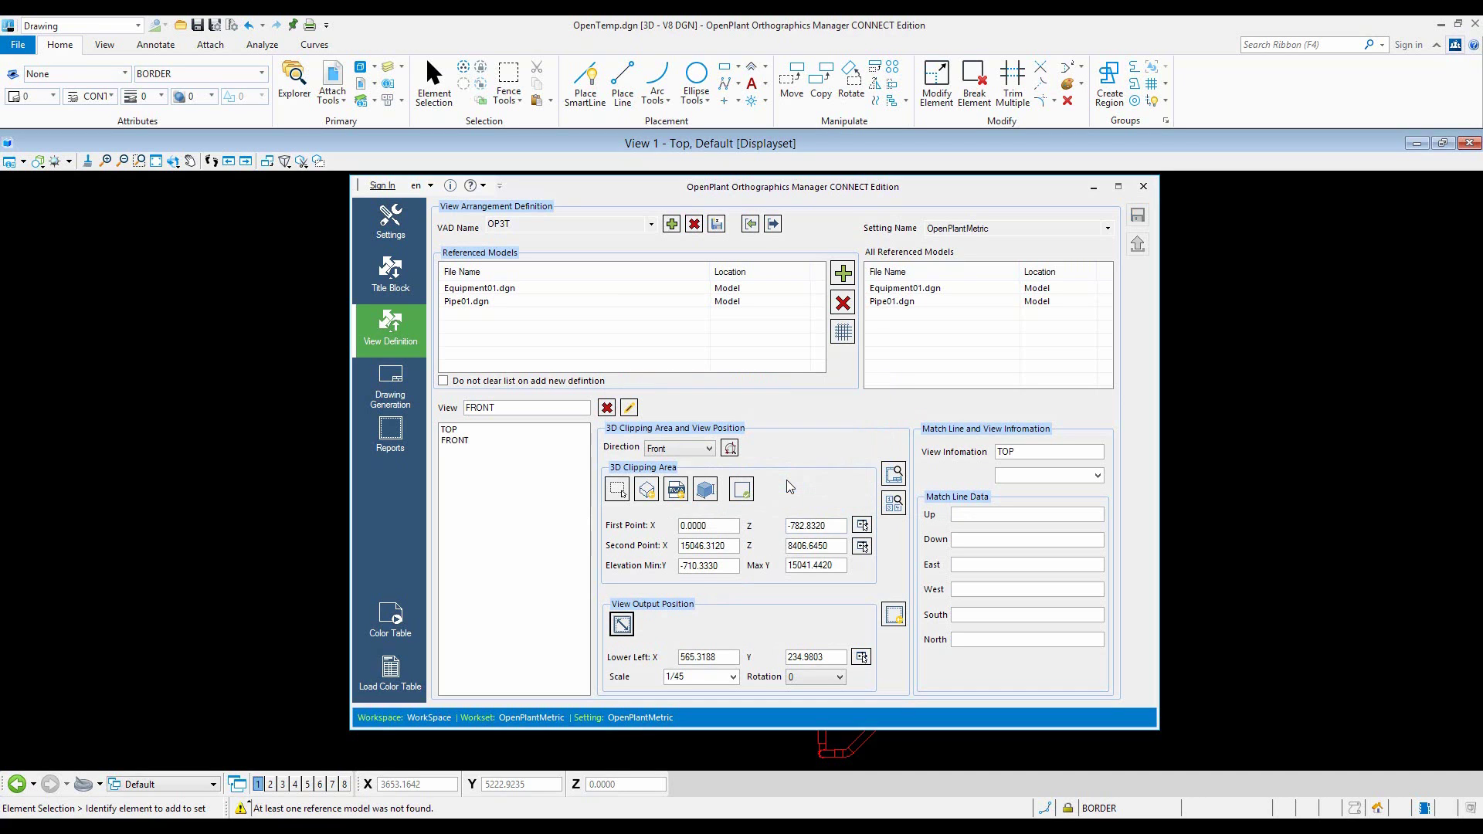
Step: Set the FRONT view's information to FRONT and save it, overwriting the existing view
left_click(458, 445)
left_click_drag(1045, 451, 914, 454)
type("RONT")
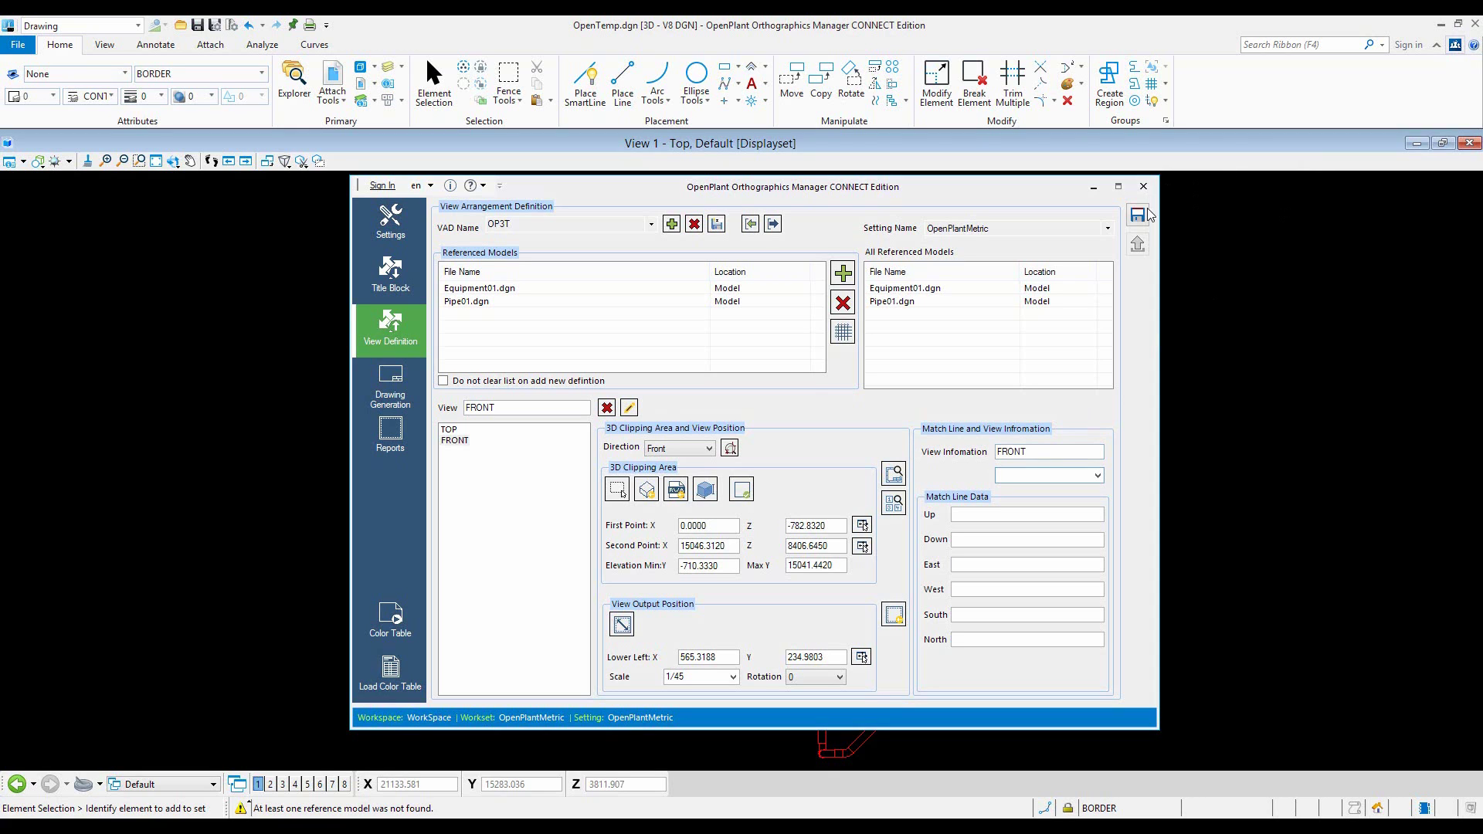
left_click(1138, 215)
left_click(775, 483)
Step: Add a view named LEFT with the Left direction and automatically rearrange the views on the sheet
double_click(483, 409)
type("LEFT")
left_click(705, 450)
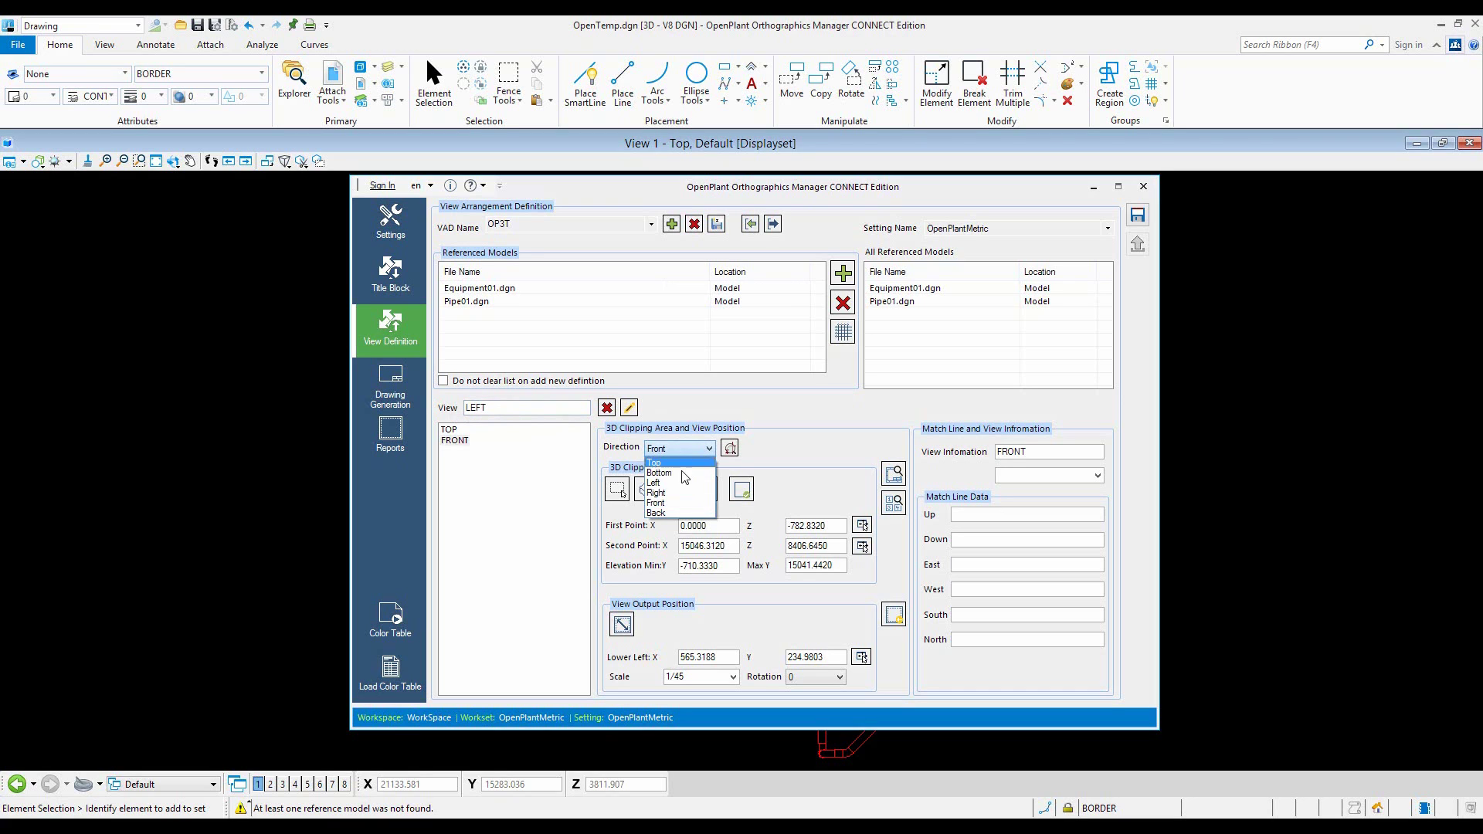
left_click(679, 484)
left_click(622, 624)
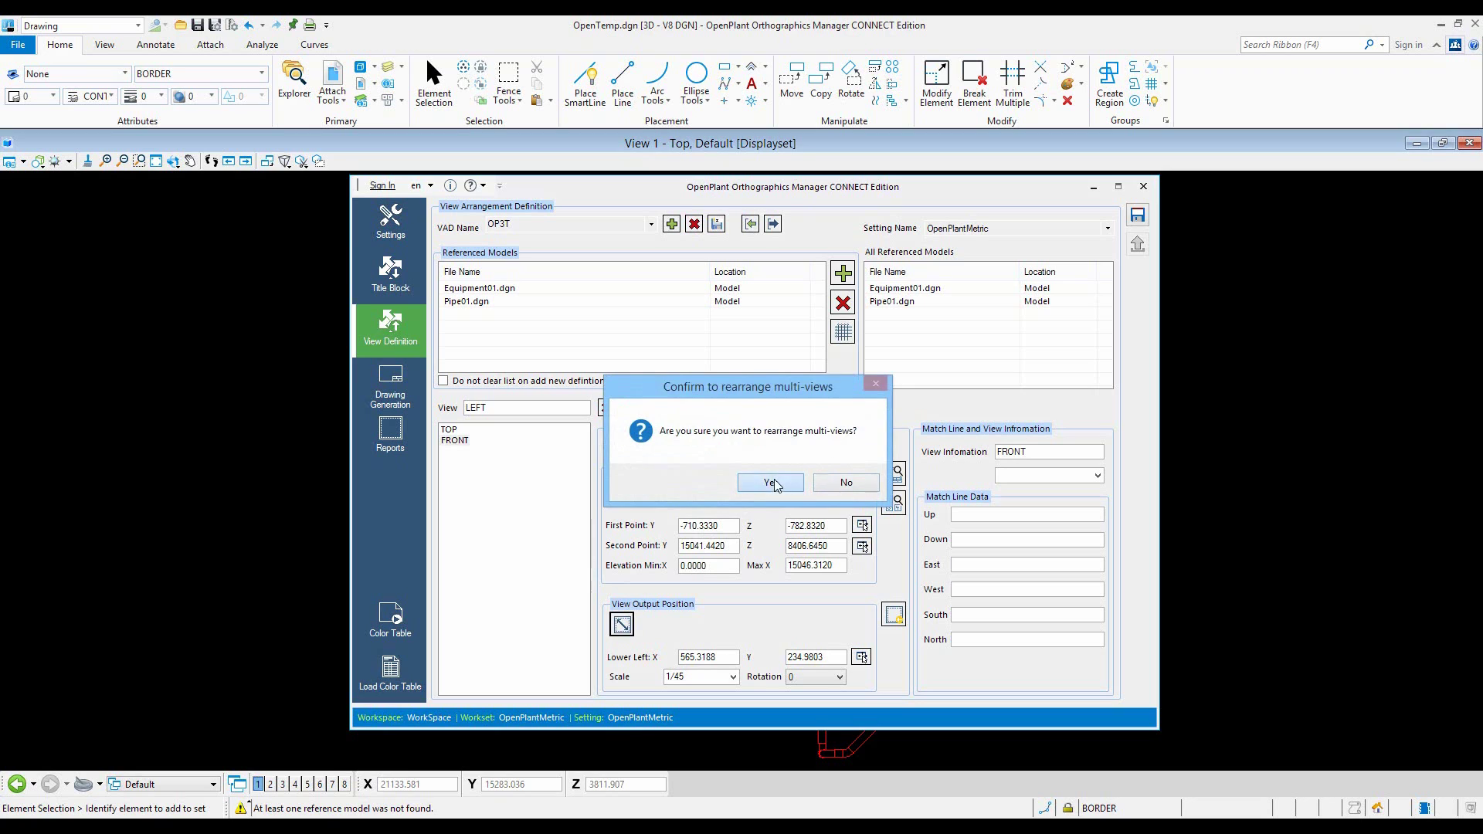
left_click(773, 482)
Step: Set the LEFT view's information to LEFT and save it, overwriting the existing view
left_click_drag(1029, 452, 939, 450)
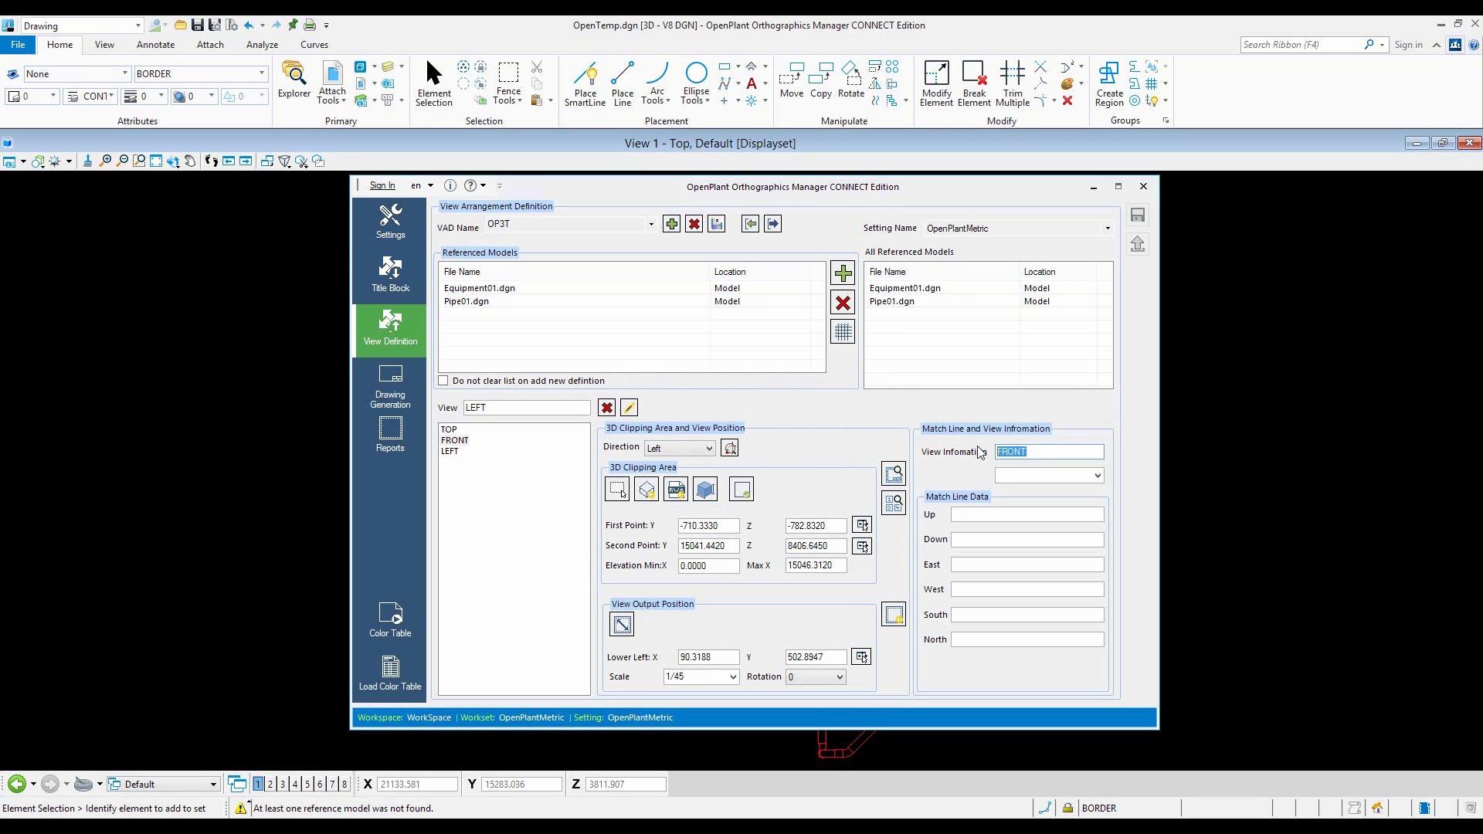
type("LEFT")
left_click(1137, 215)
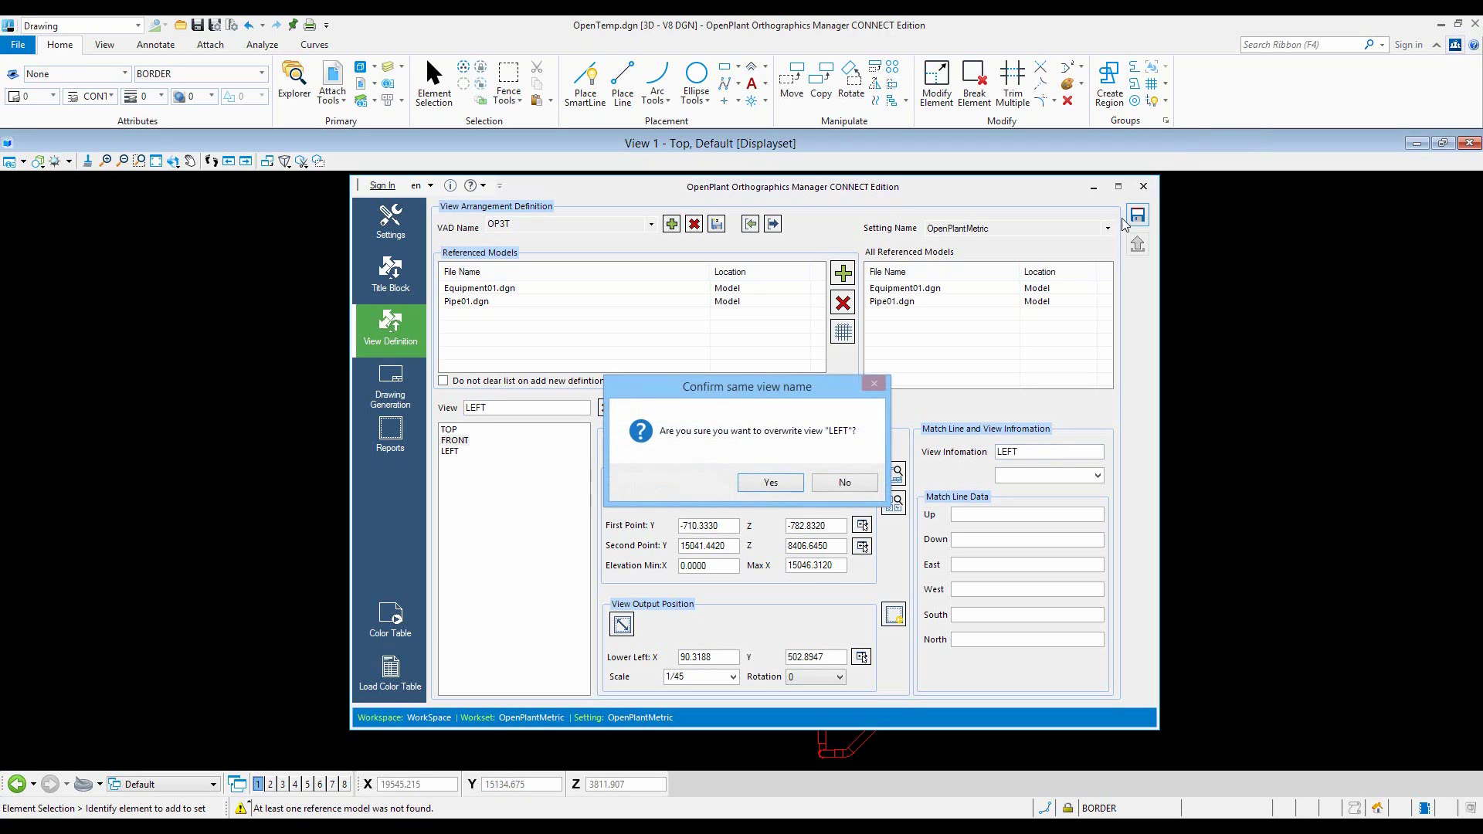
left_click(765, 480)
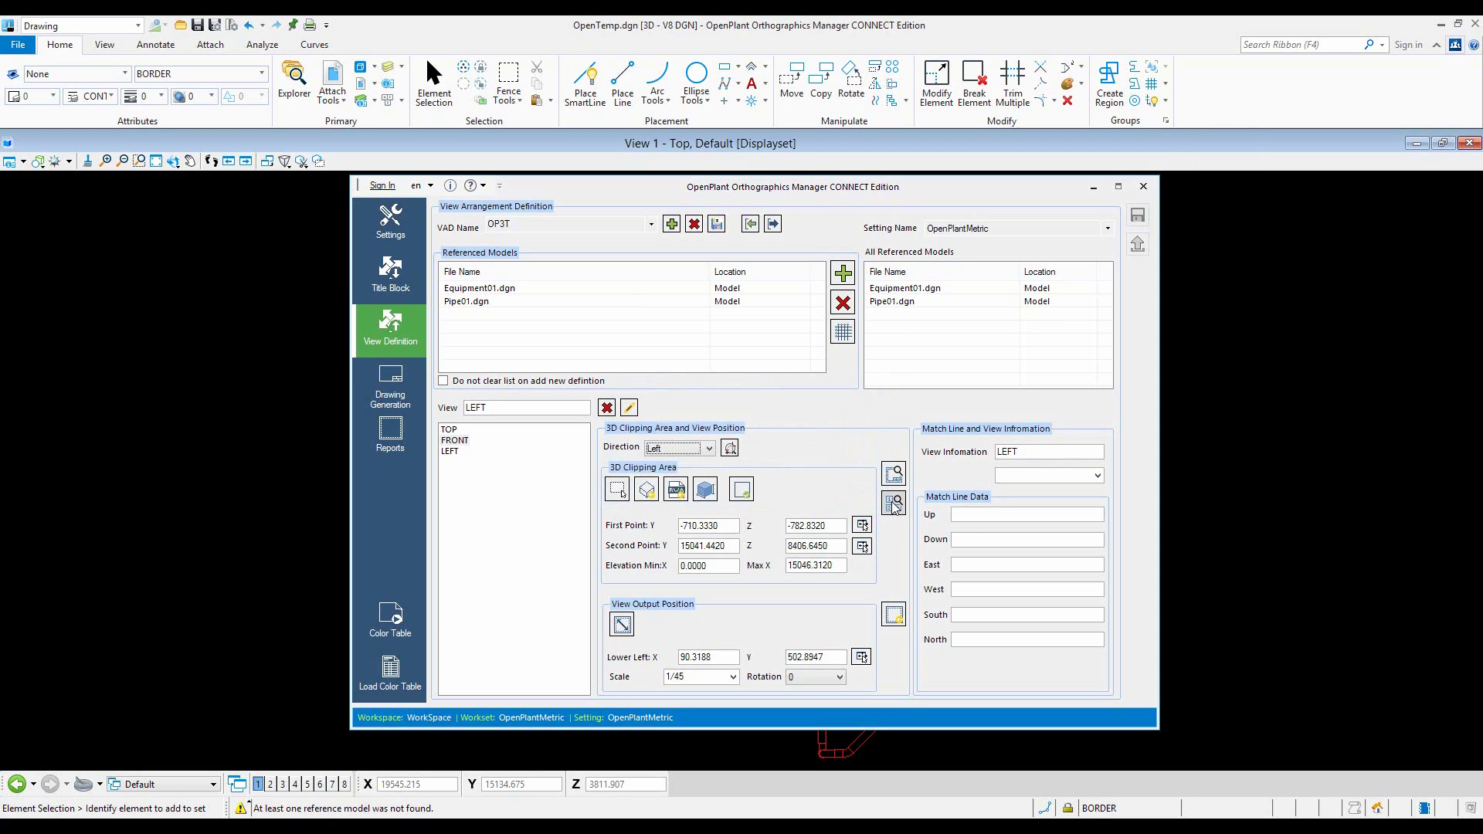
Step: Preview all views on the drawing sheet and move the LEFT outline slightly right and up, inside the border
left_click(894, 503)
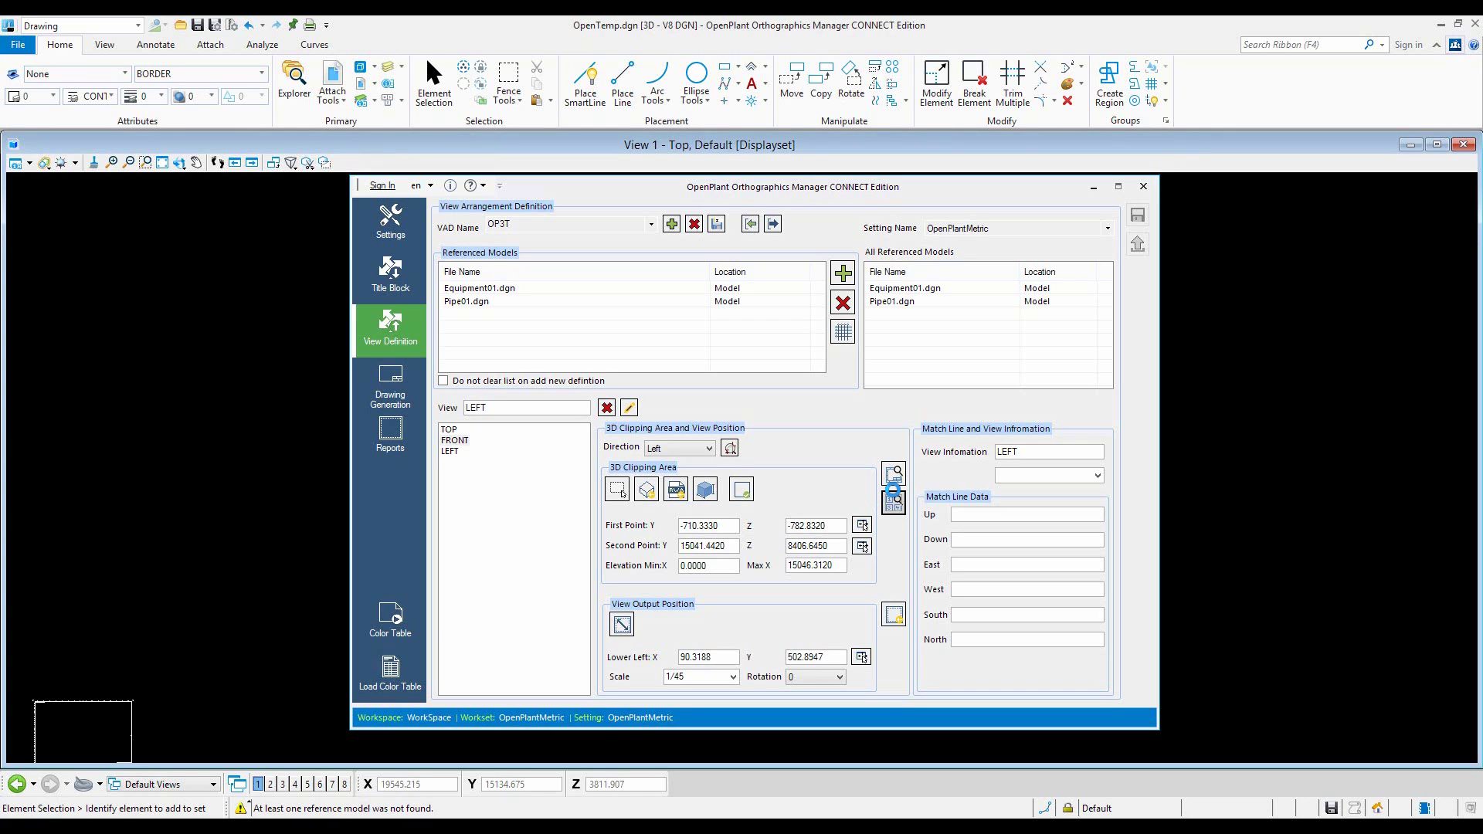
left_click(1093, 187)
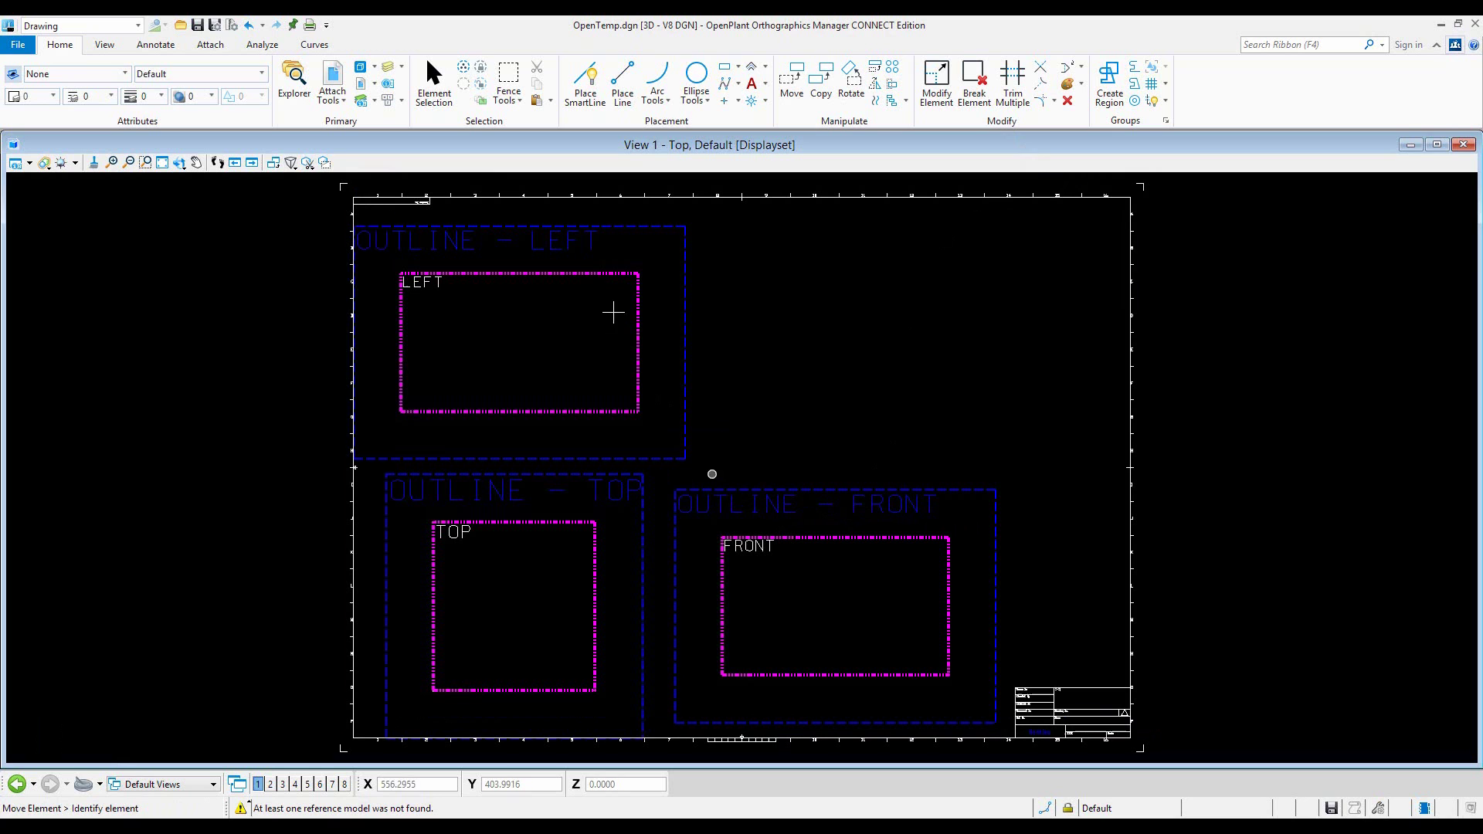
left_click(590, 228)
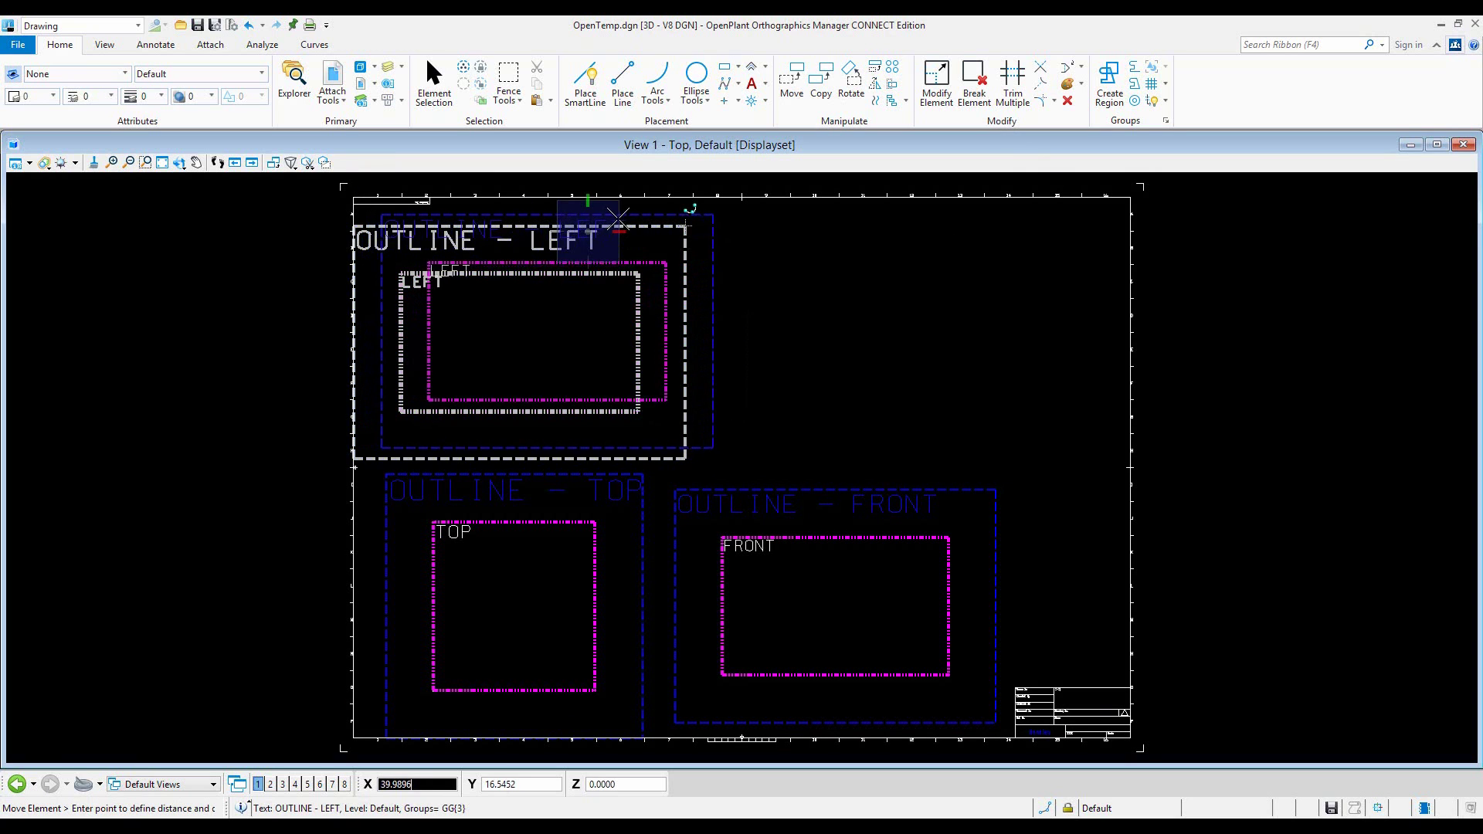
left_click(595, 225)
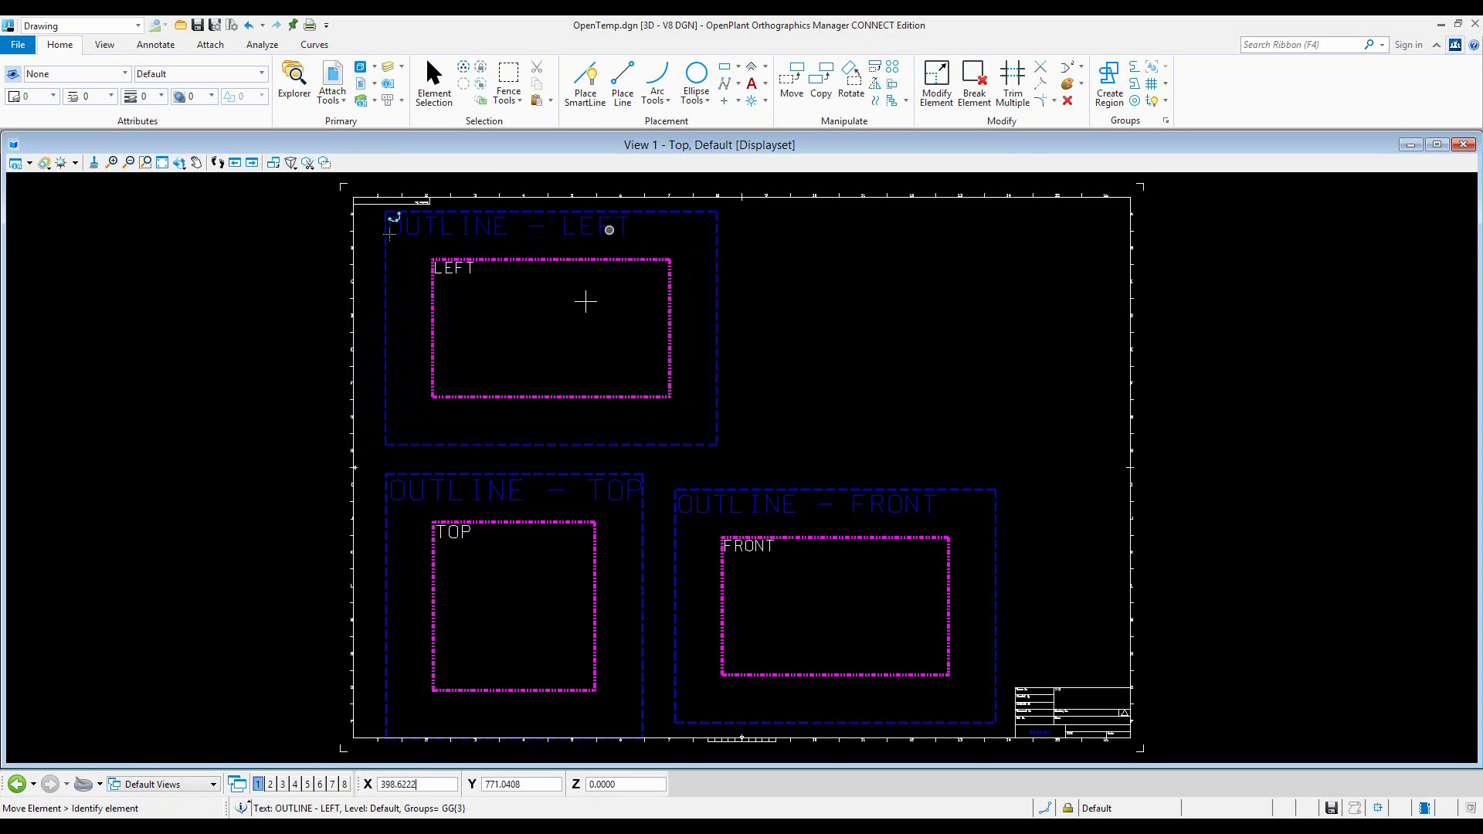
Step: Move the TOP outline slightly up and the FRONT outline to the sheet's upper right, level with the LEFT outline
left_click(559, 476)
left_click(559, 460)
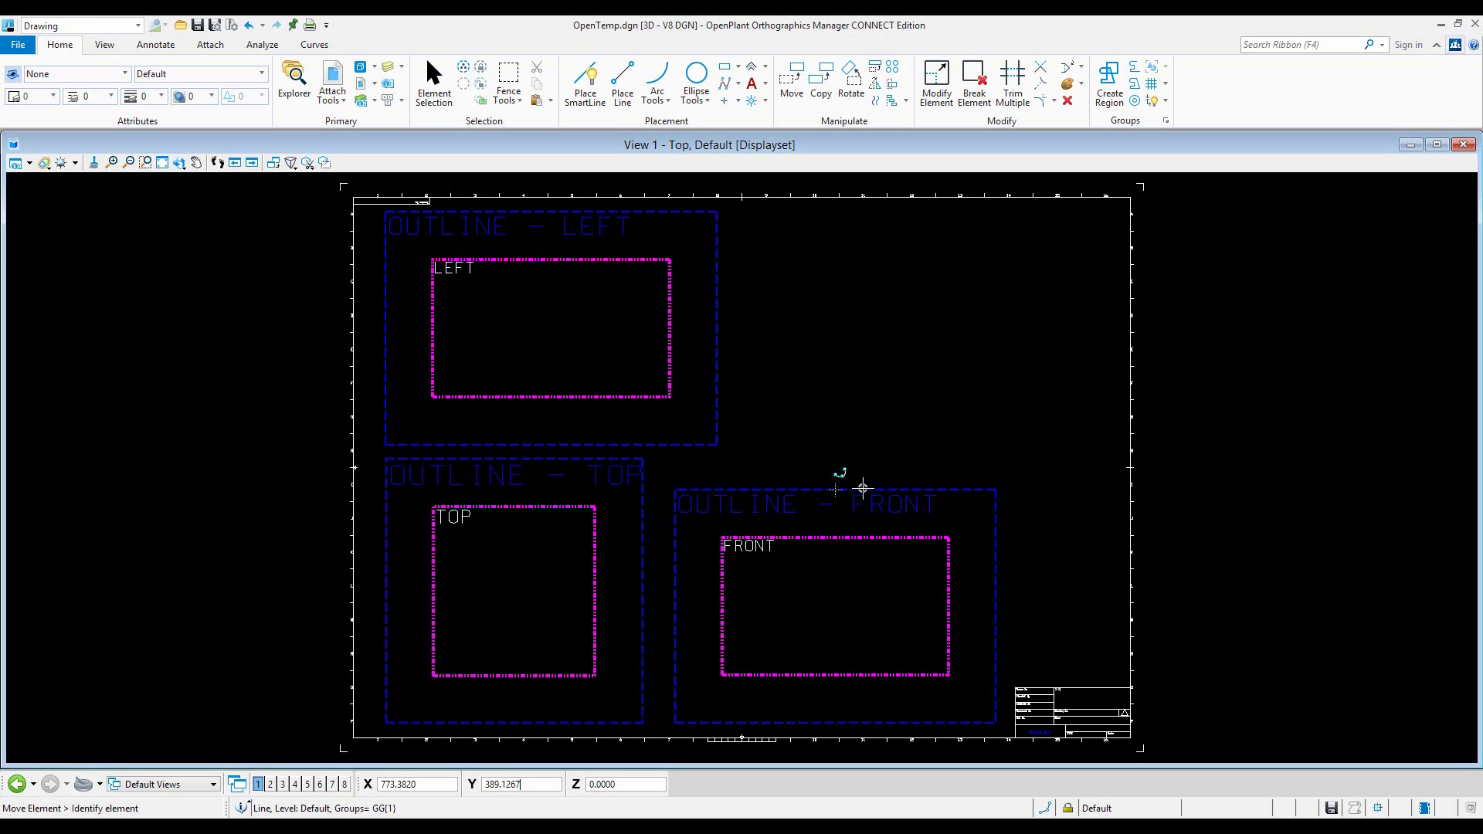
left_click(863, 488)
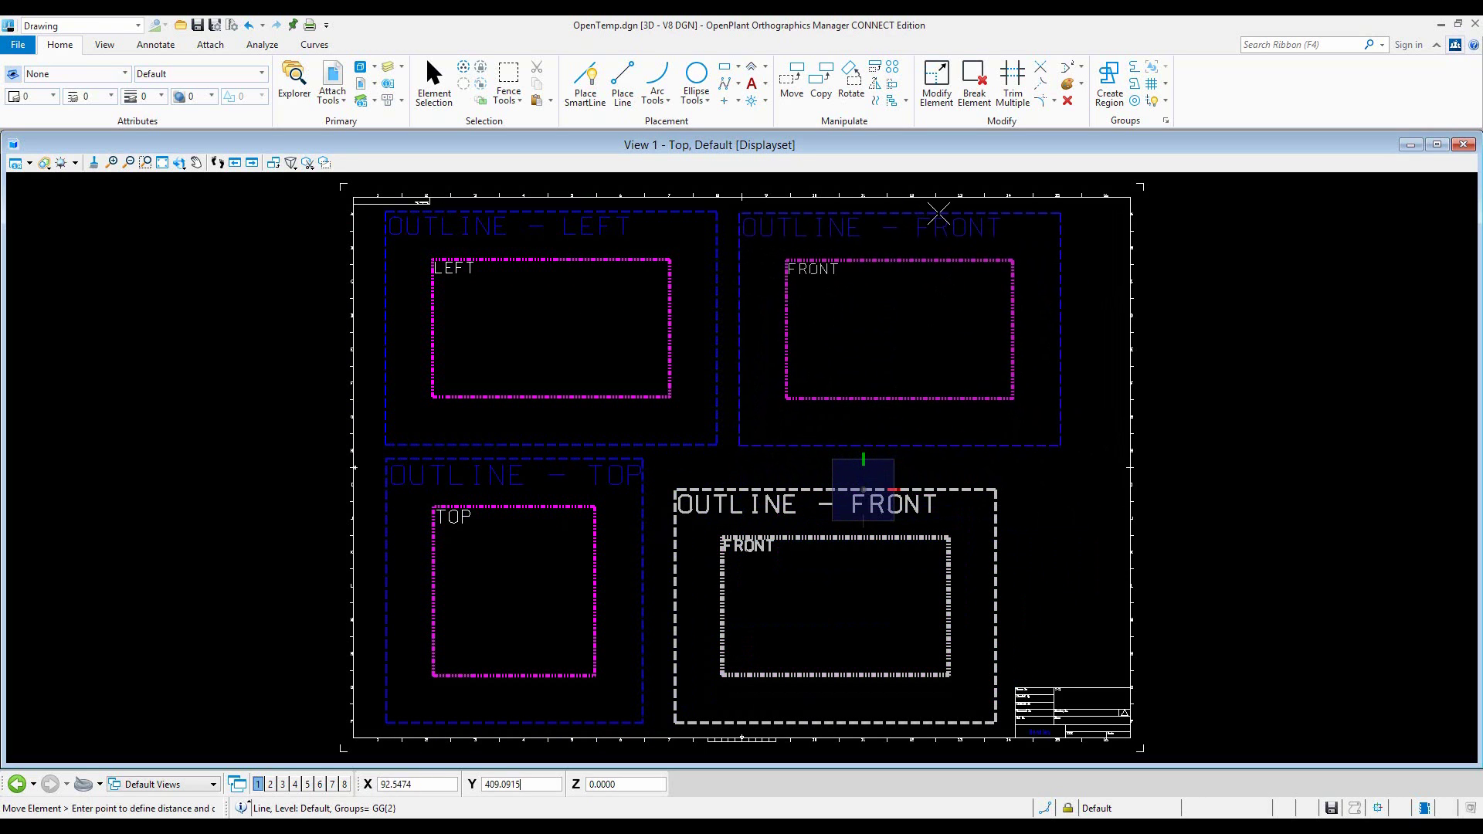
left_click(960, 213)
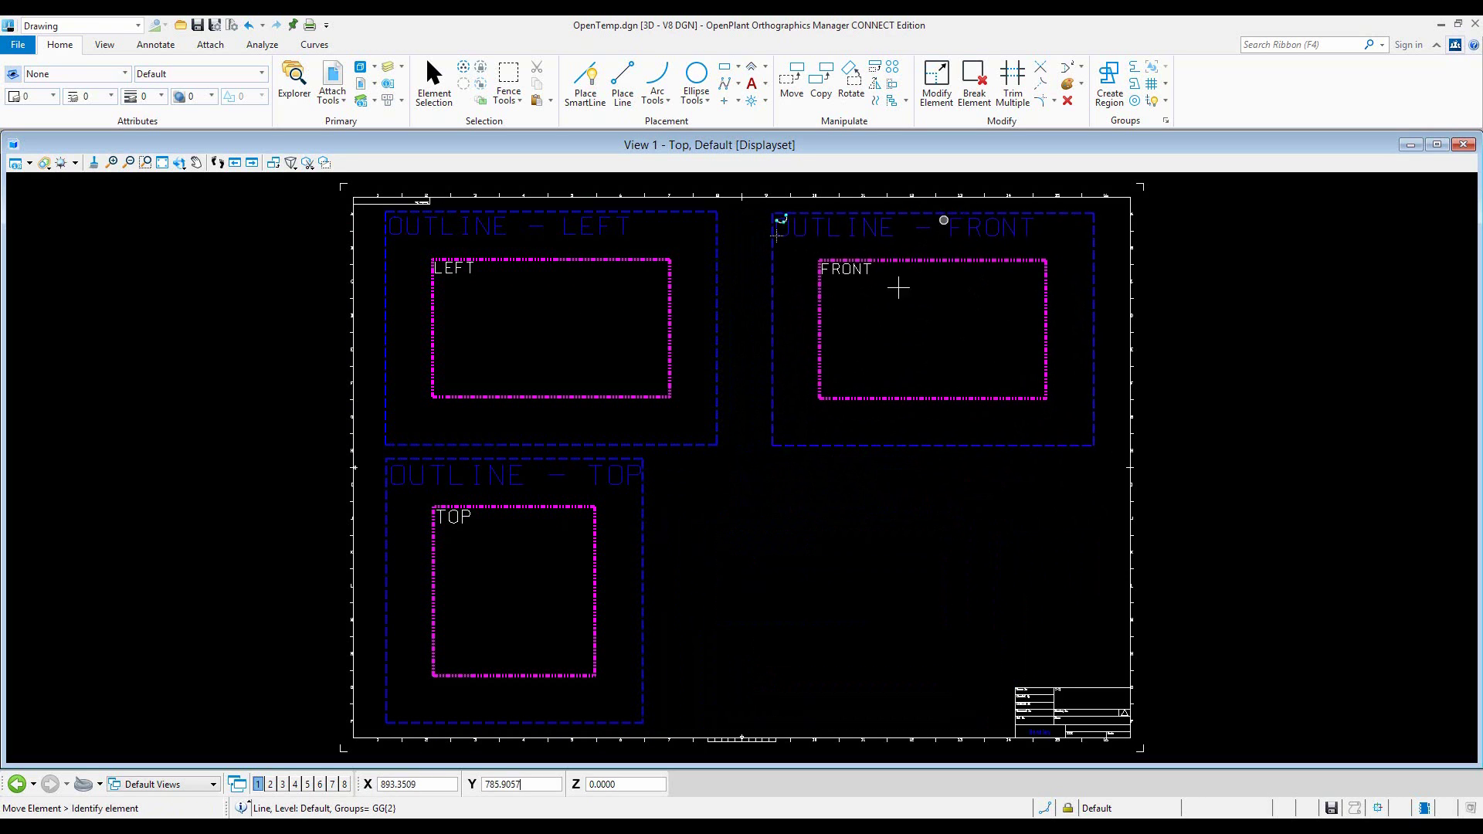
Step: Update the stored view positions of the OP3T definition from the rearranged outlines on the drawing sheet
left_click(1179, 796)
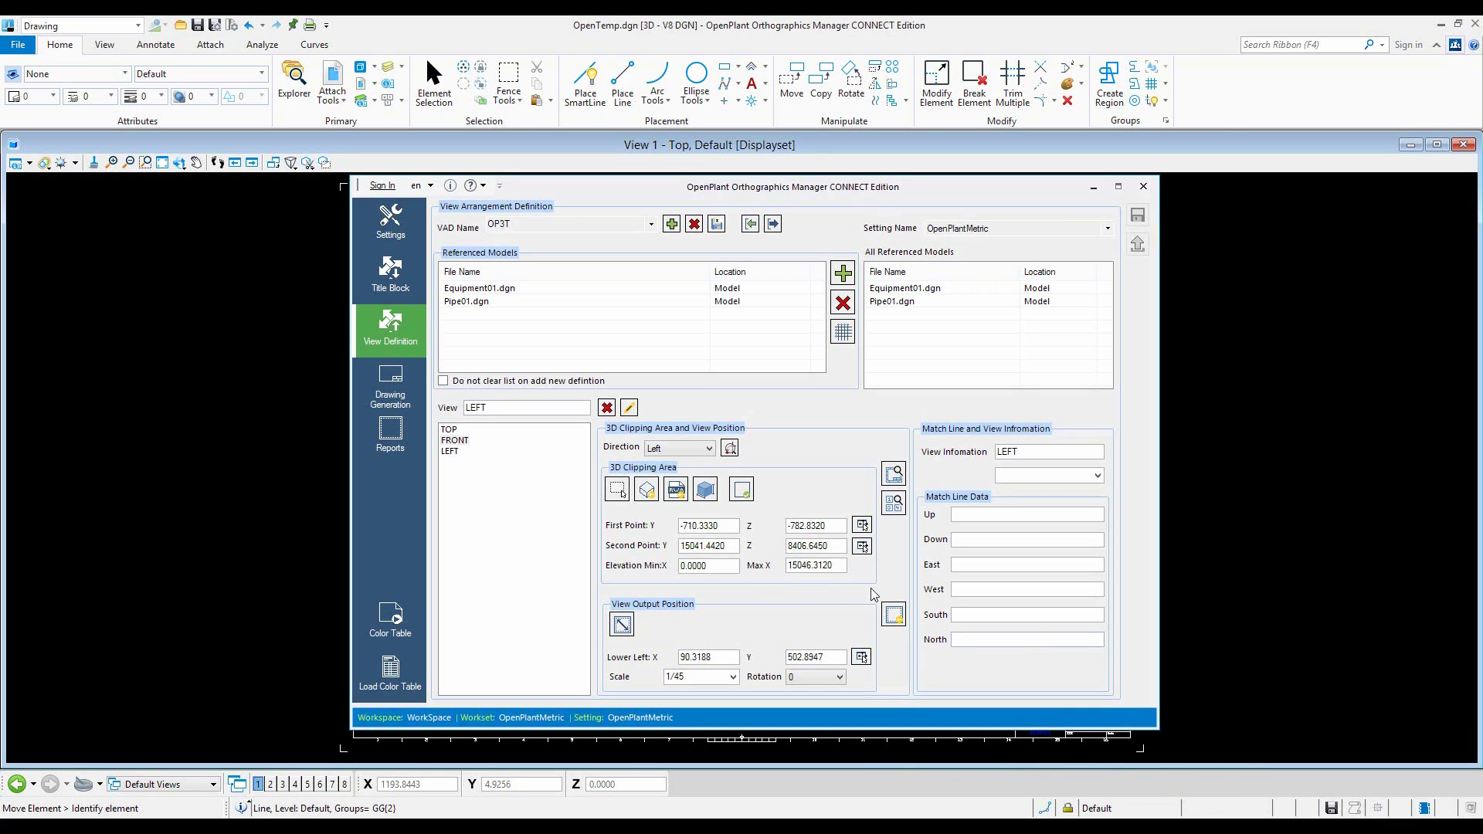
left_click(897, 619)
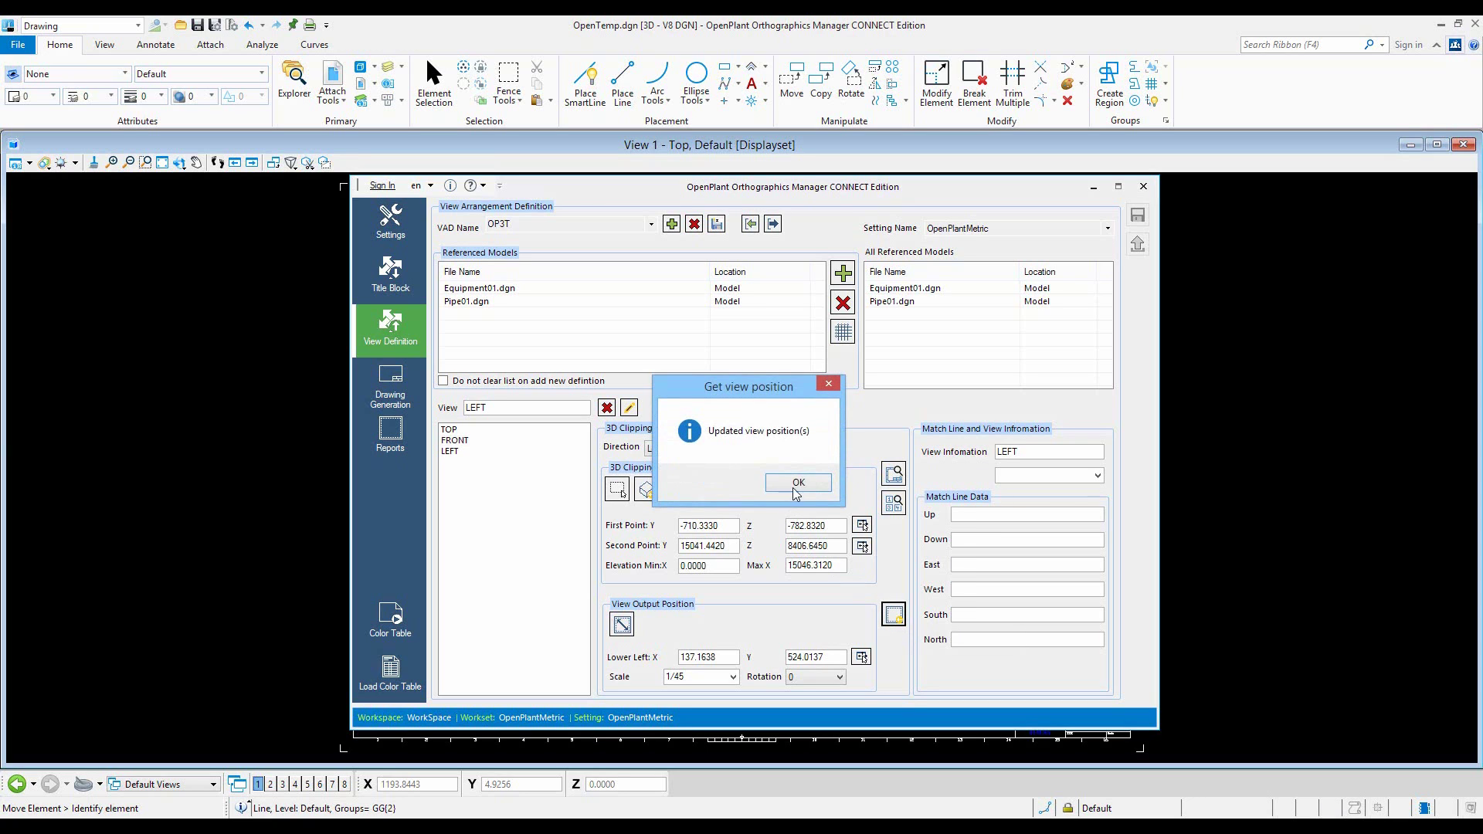
left_click(798, 484)
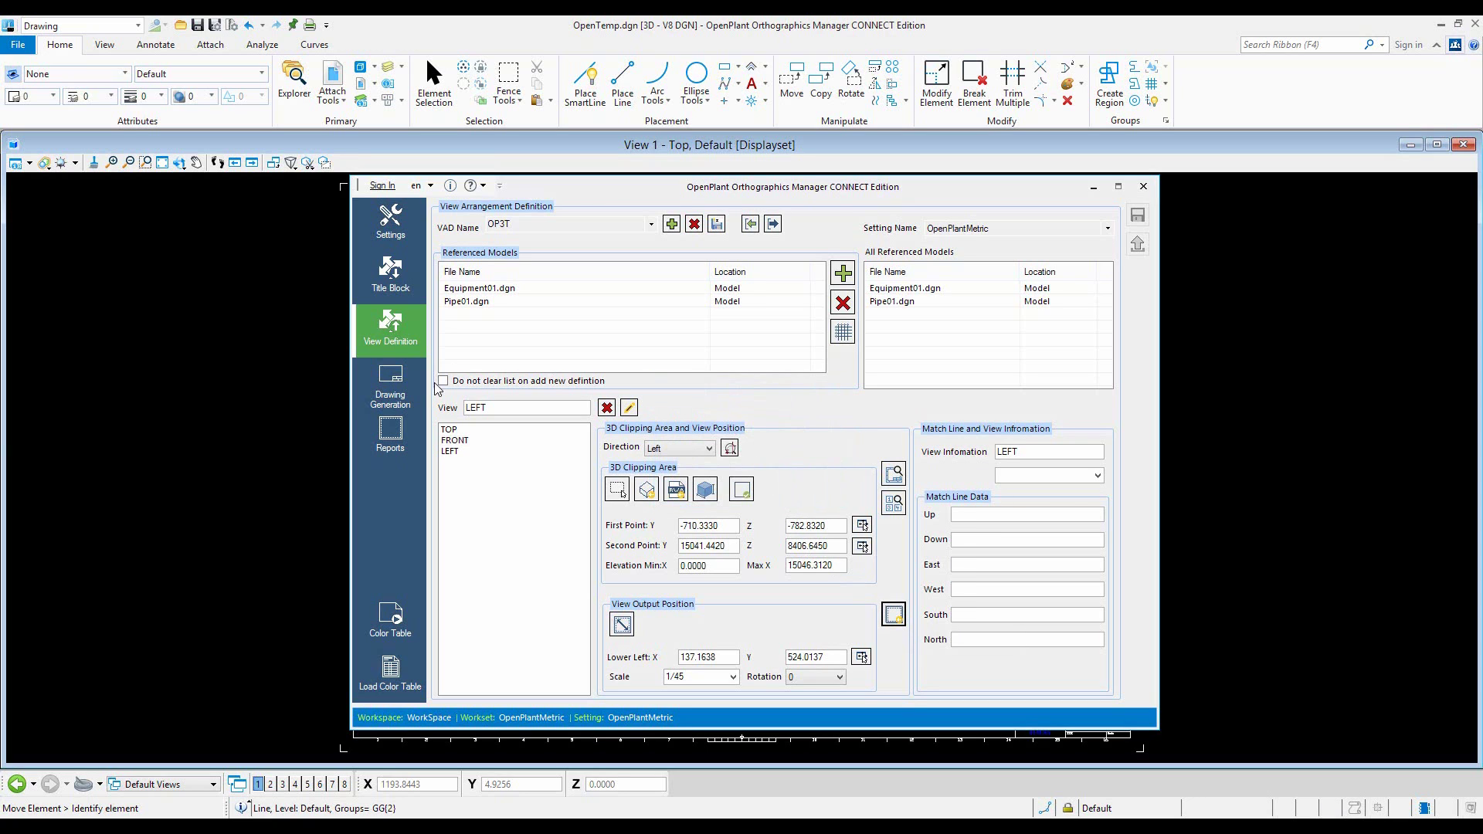
Step: Generate the hidden line and dimension/annotation drawings for the OP3T view arrangement definition
left_click(393, 394)
left_click(454, 338)
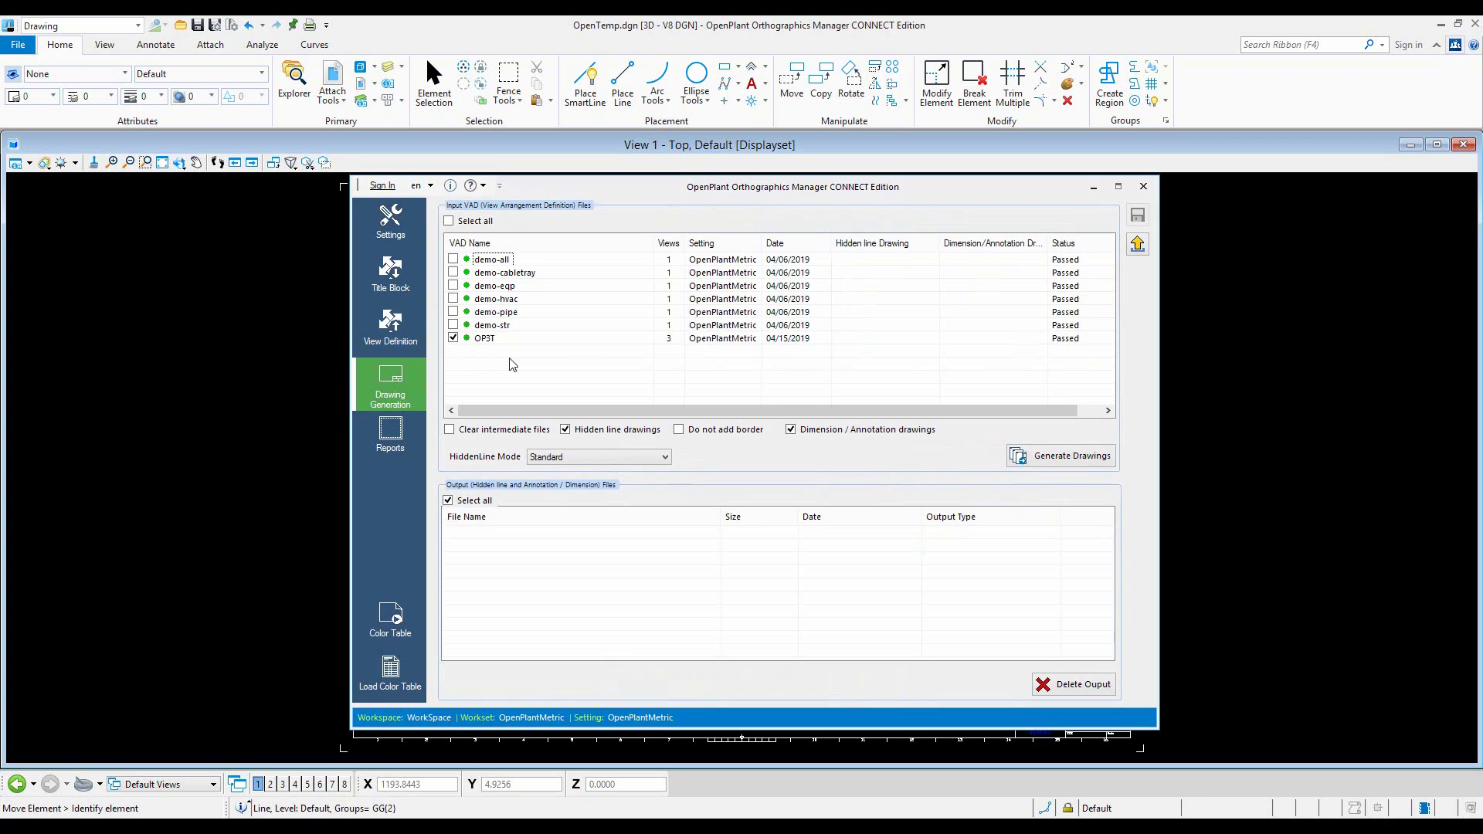
left_click(1069, 459)
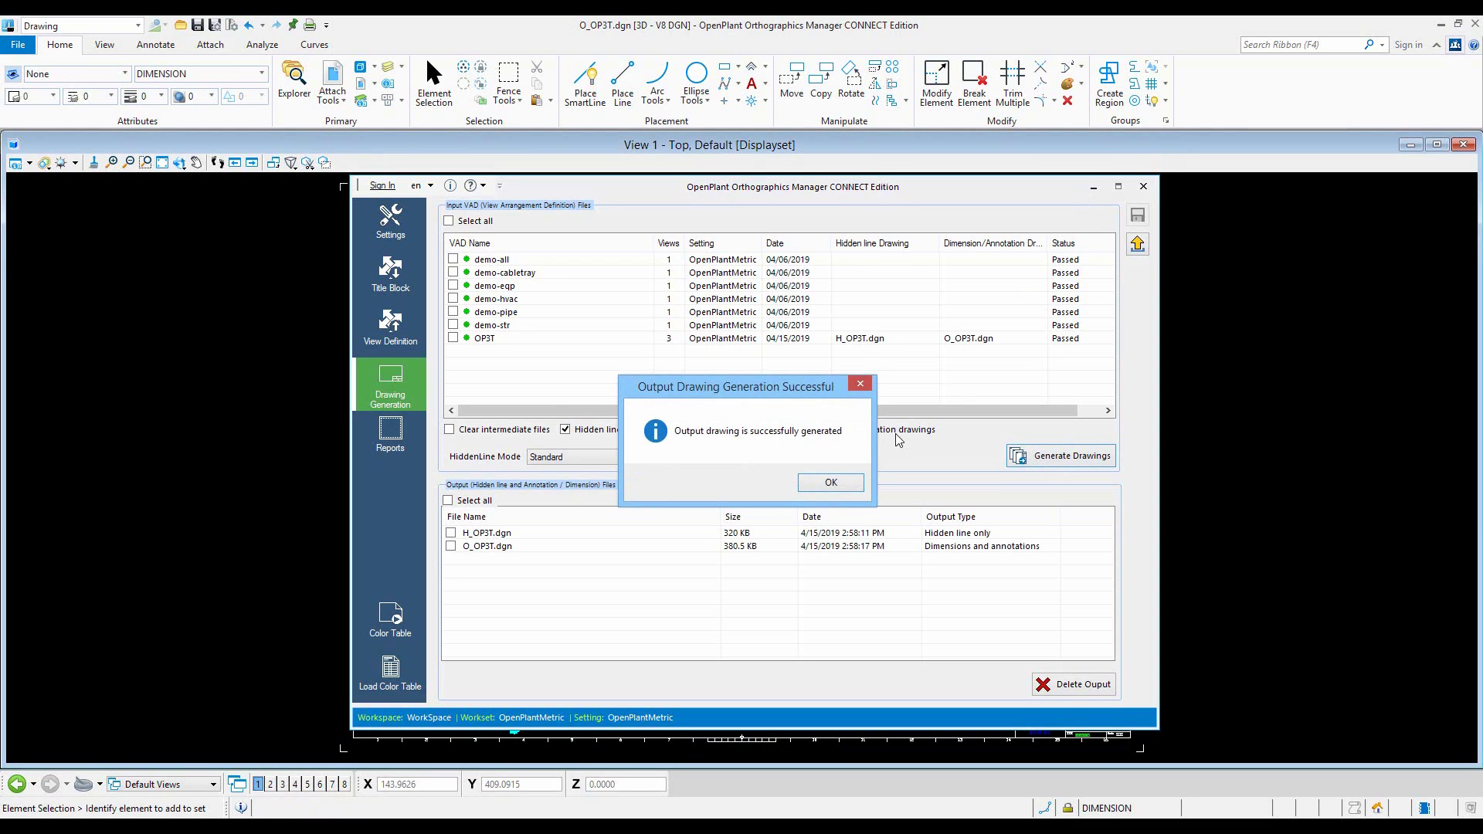
left_click(831, 482)
Step: Examine the generated O_OP3T.dgn sheet, checking the LEFT, FRONT and TOP views with their dimensions and annotations
left_click(1094, 186)
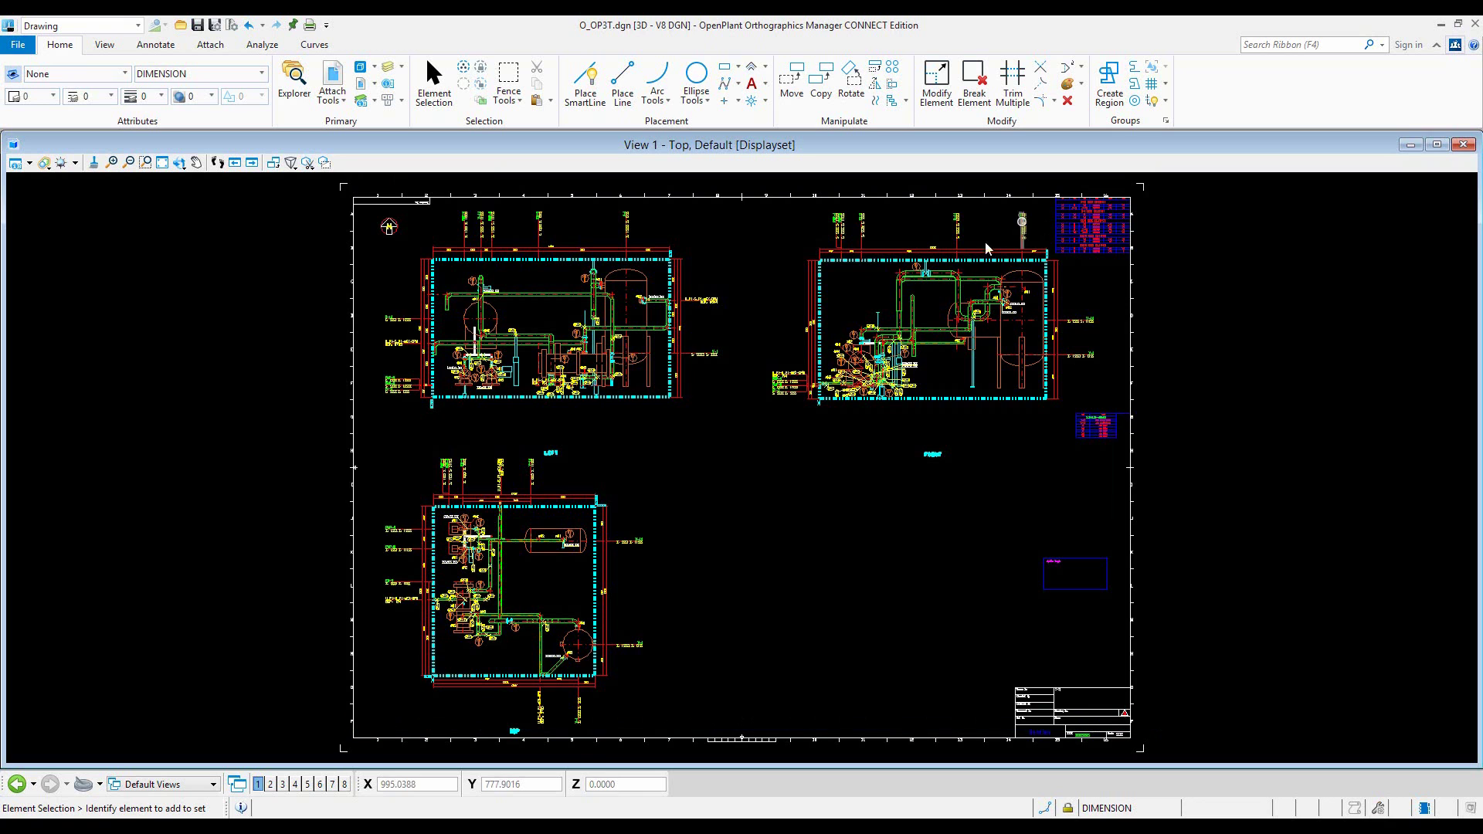
scroll(912, 456, "up", 5)
scroll(992, 495, "down", 5)
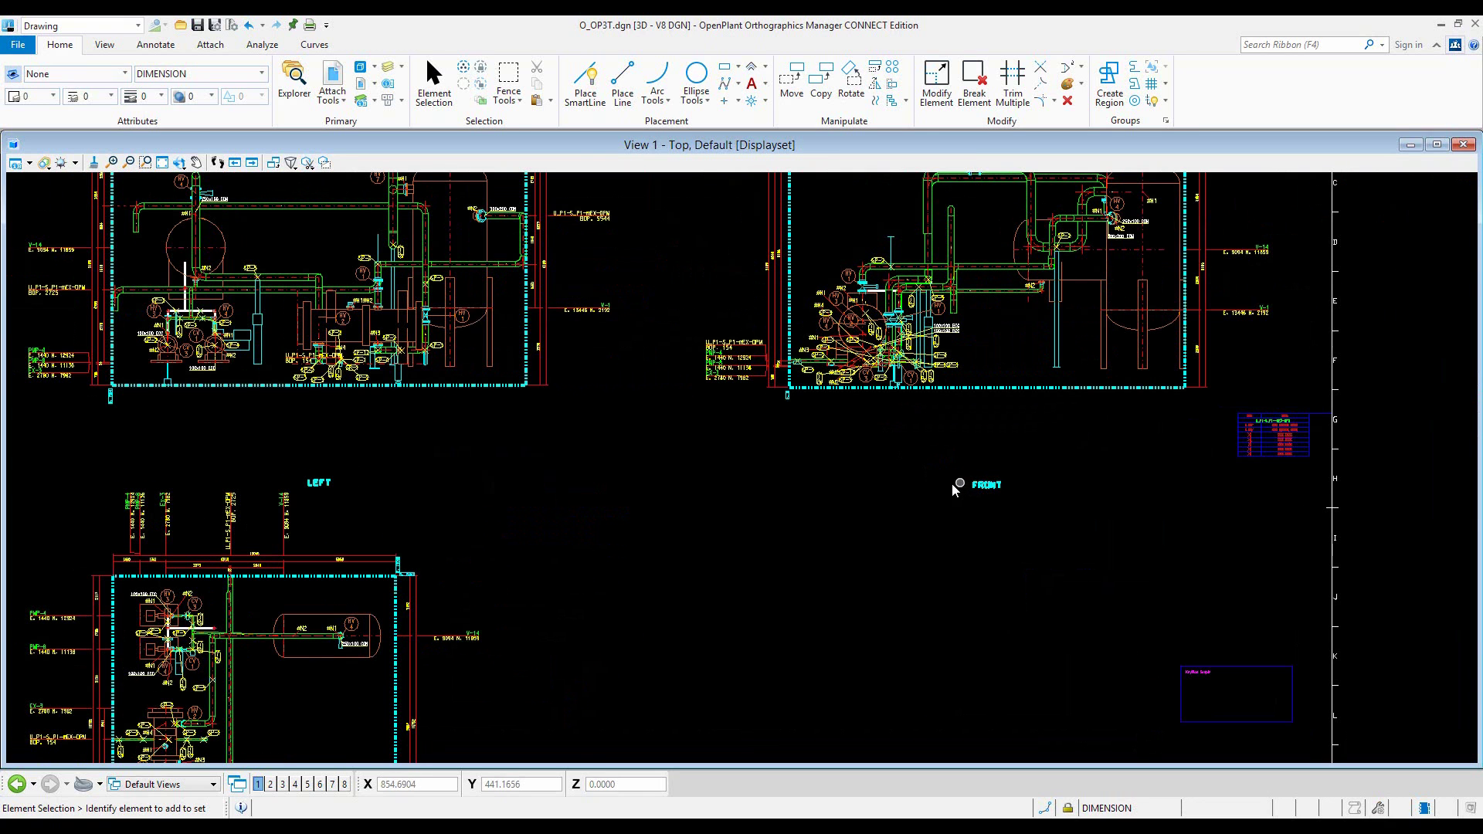
scroll(340, 541, "down", 4)
scroll(259, 691, "up", 5)
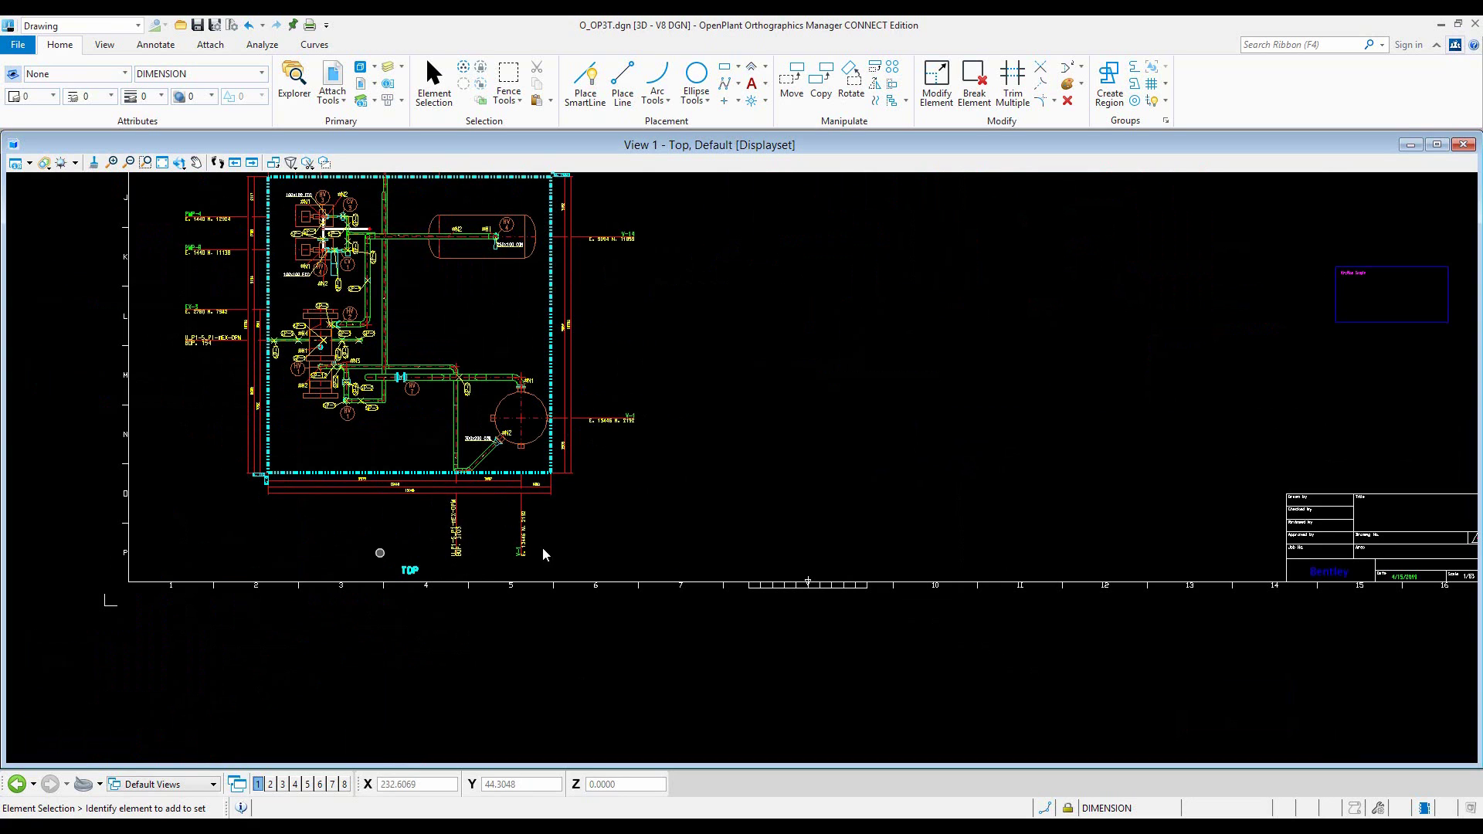
scroll(871, 433, "down", 5)
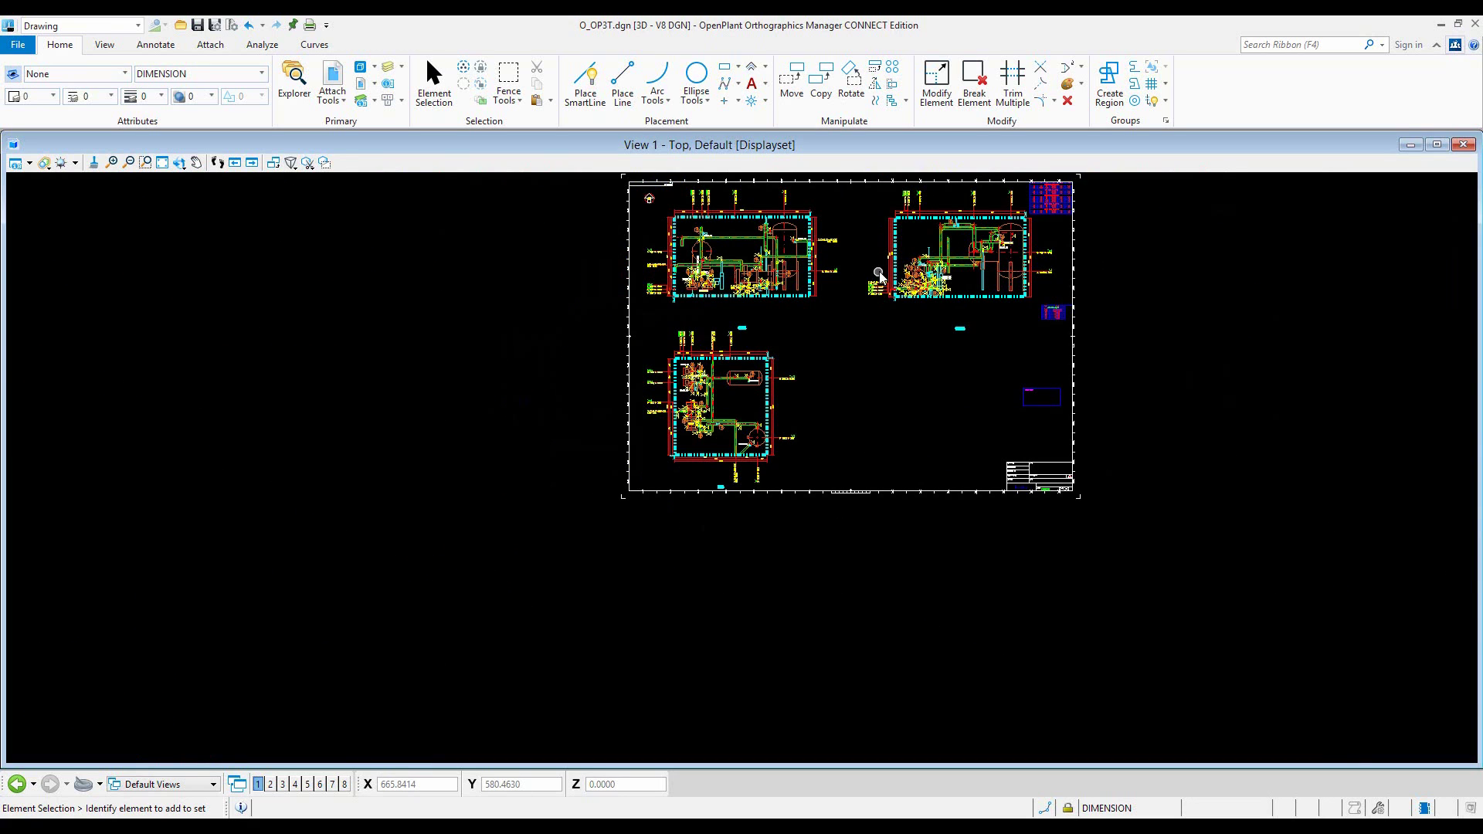
scroll(879, 274, "up", 3)
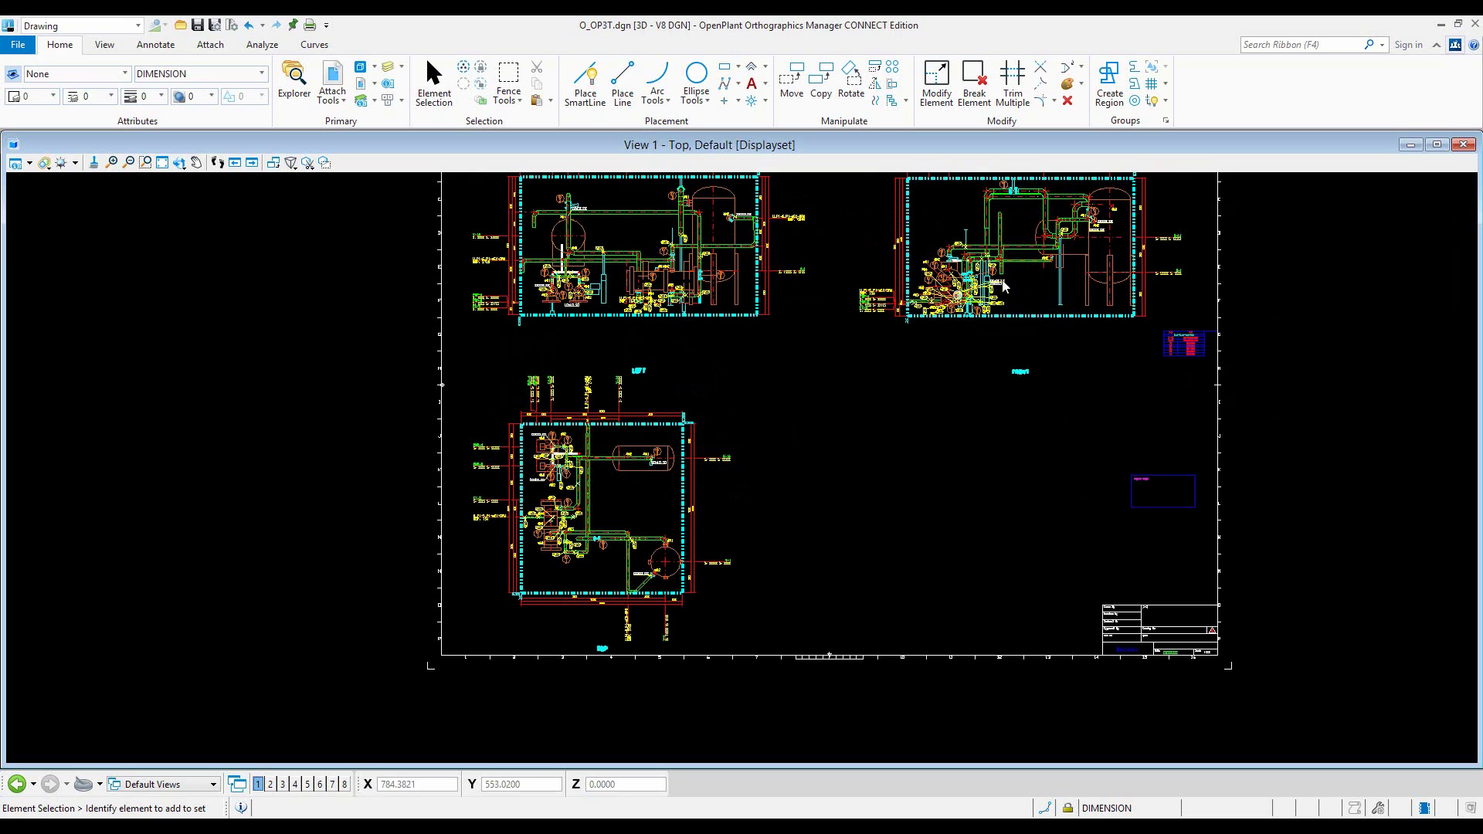
left_click(180, 163)
left_click(196, 163)
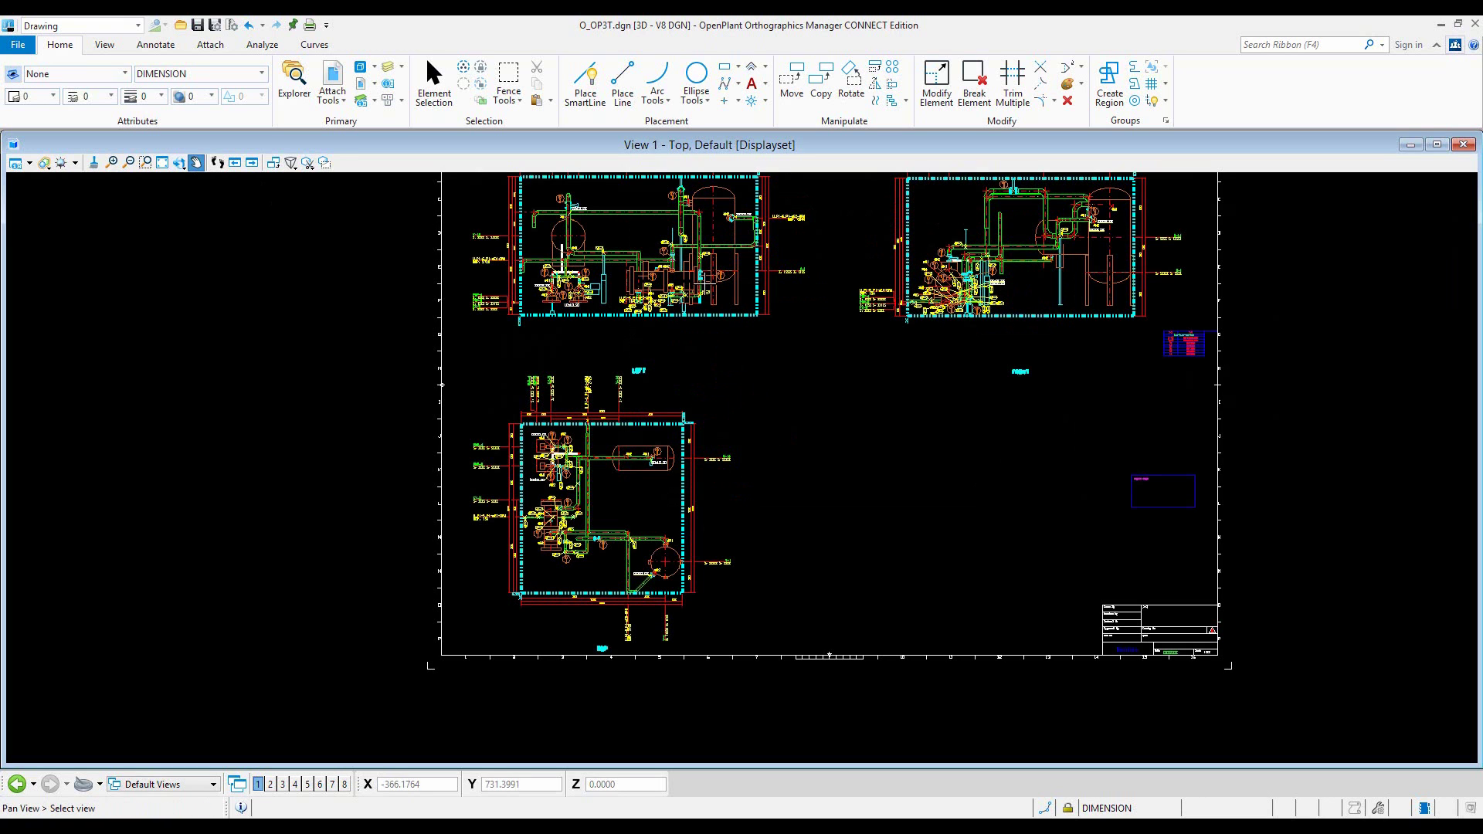